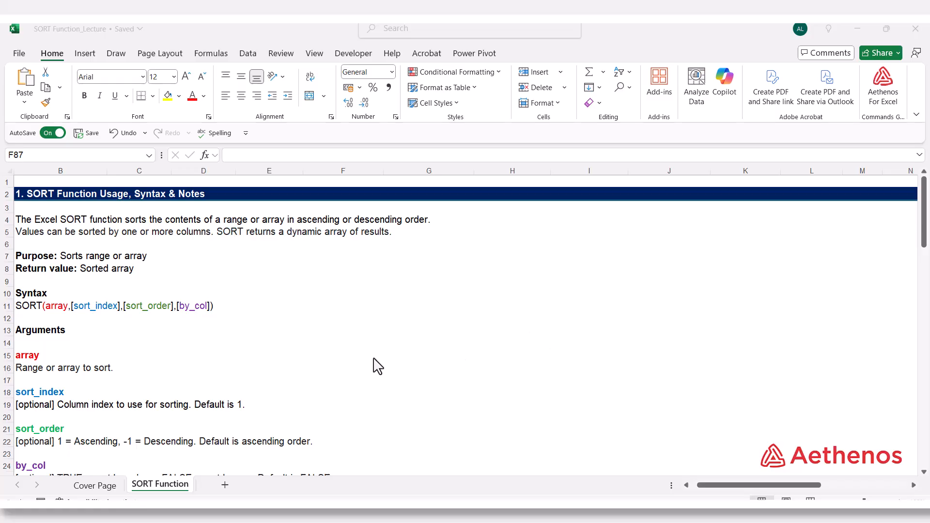
Start a SORT formula in cell F42 of the first-column ascending example, using B40:D49 as the array
scroll(373, 366, "down", 2)
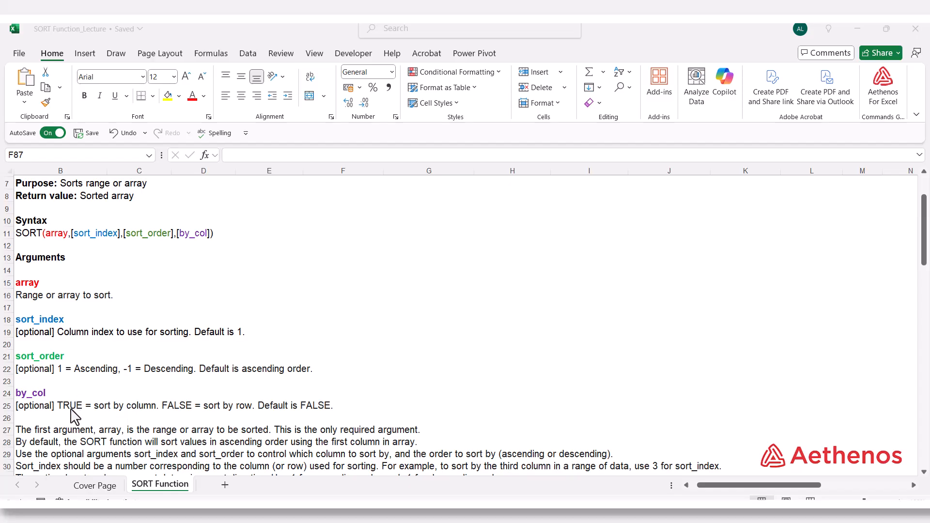
scroll(73, 415, "down", 9)
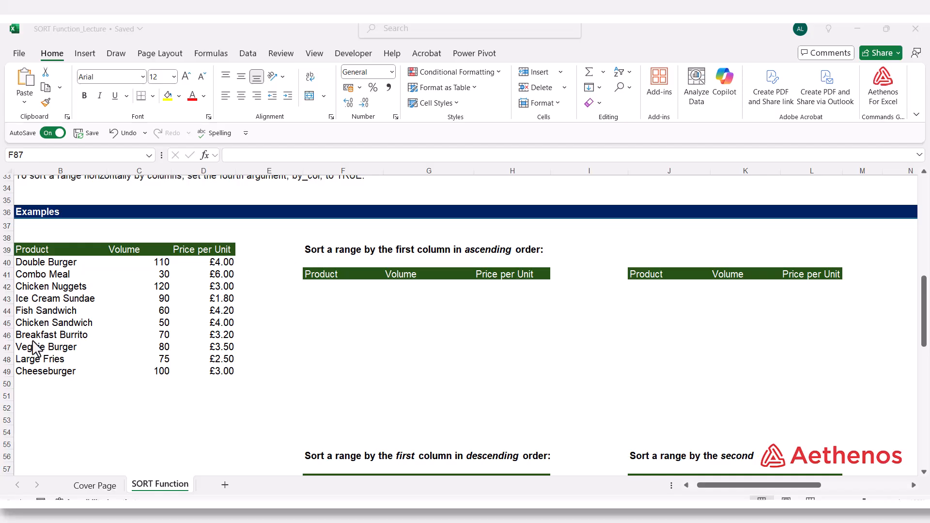
left_click(312, 286)
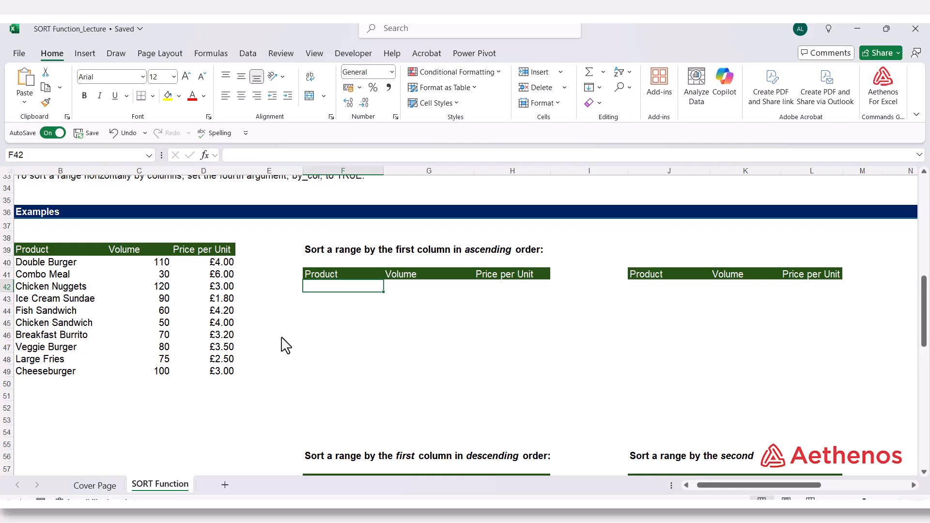
type("=")
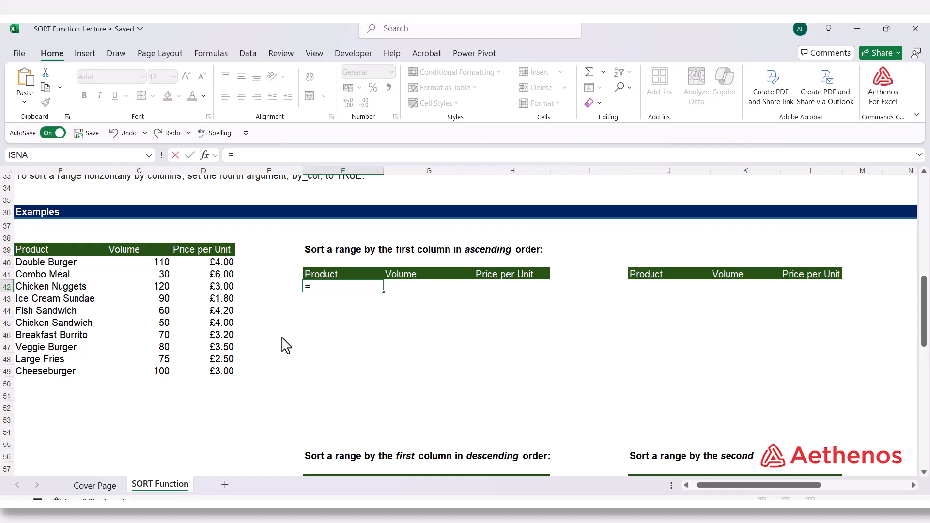
type("sort")
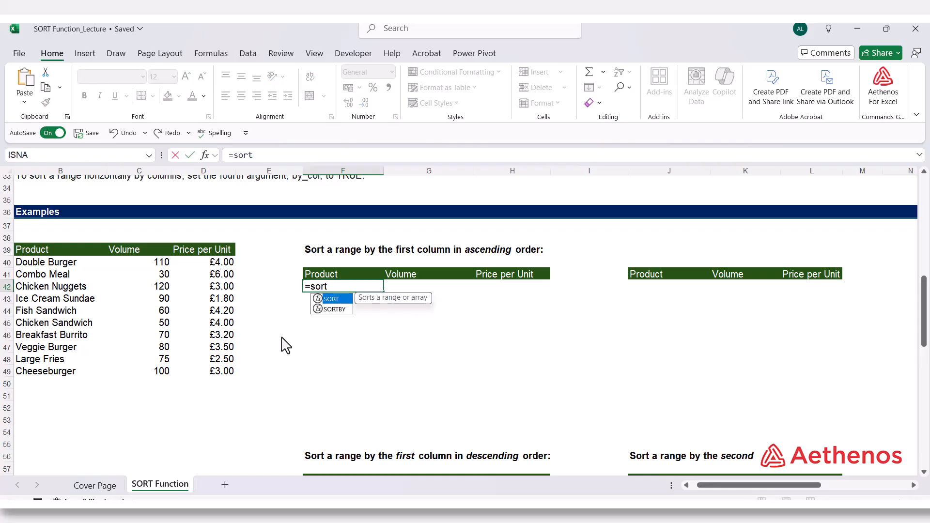
key("Tab")
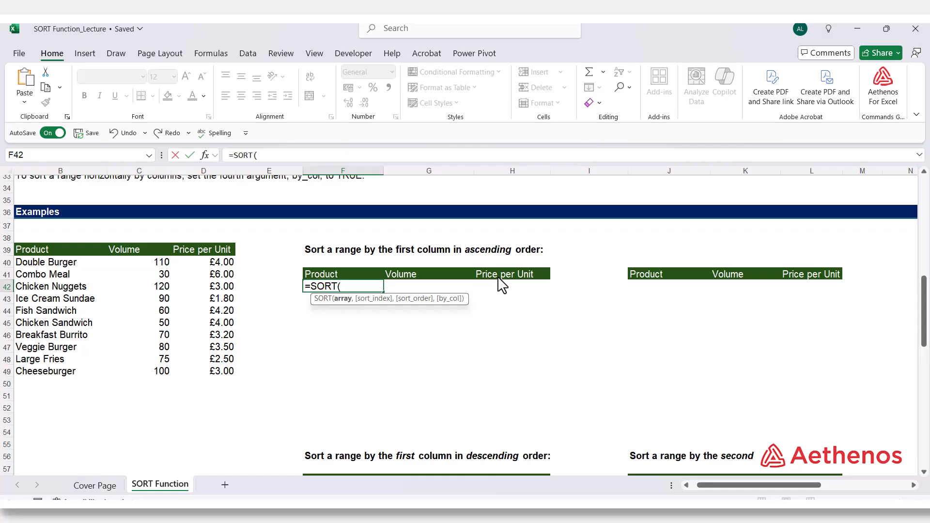
left_click_drag(33, 267, 199, 375)
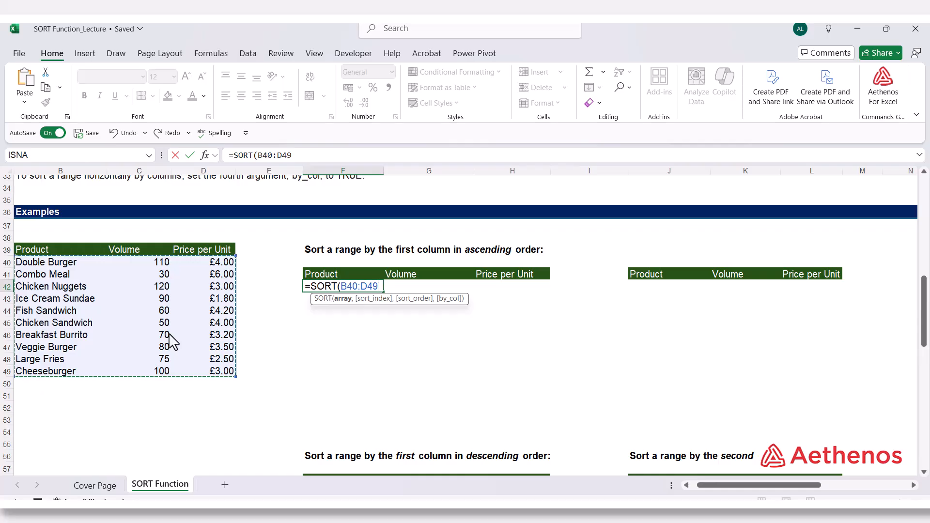
Complete the F42 formula with sort index 1, ascending order 1 and by_col FALSE, giving =SORT(B40:D49,1,1,FALSE)
type(",1")
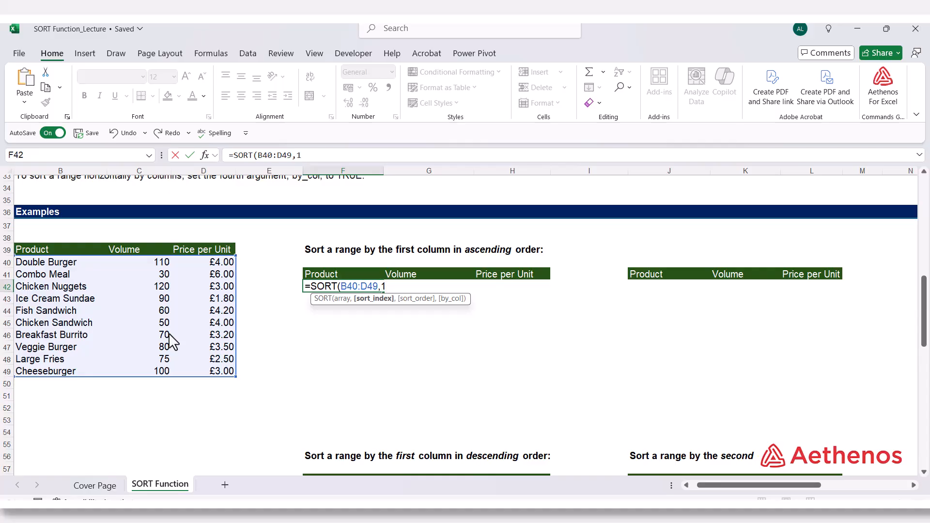
type(",")
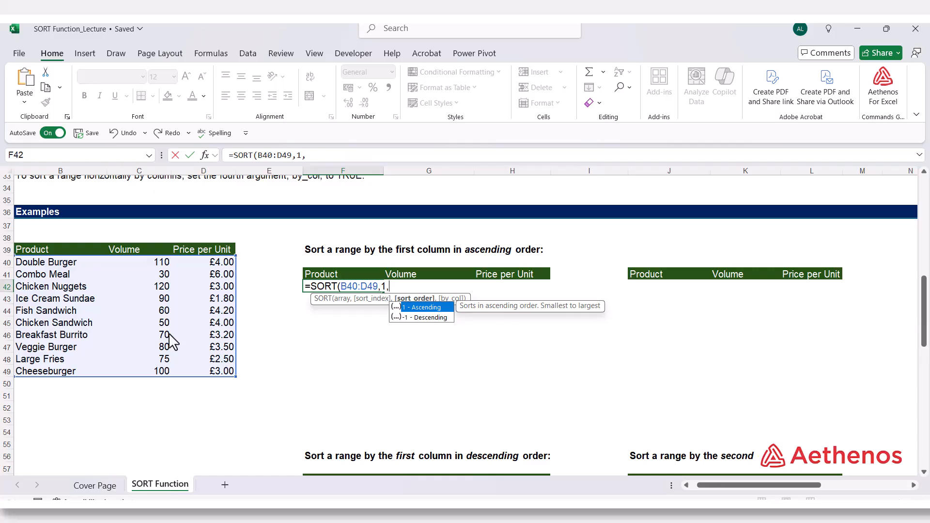
type("1")
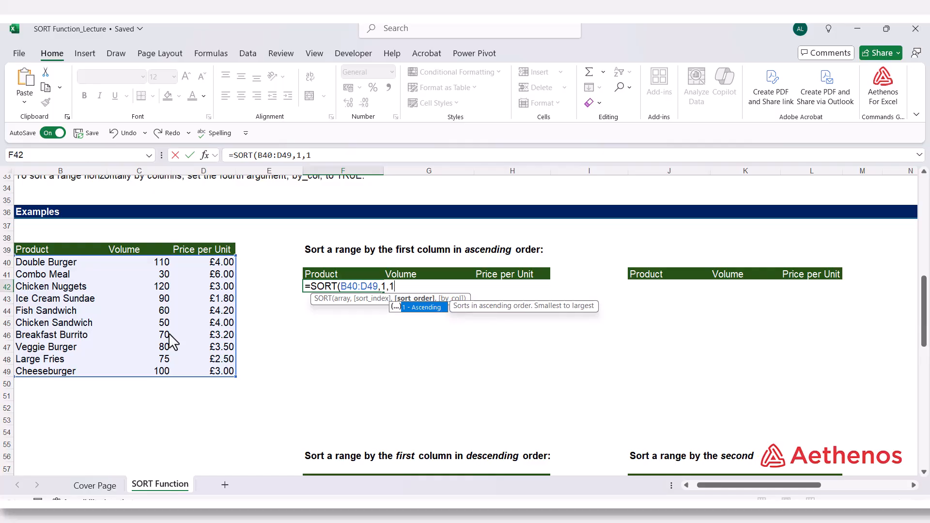
type(",")
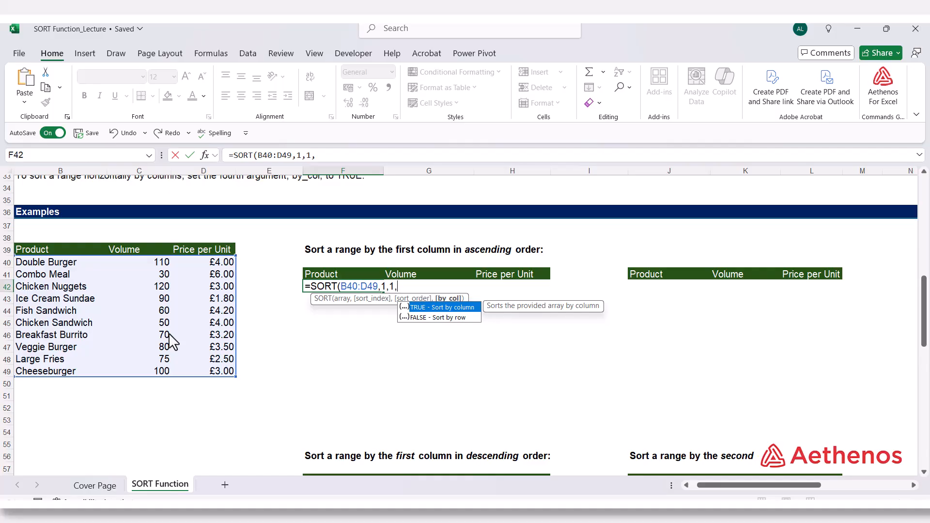
key("Down")
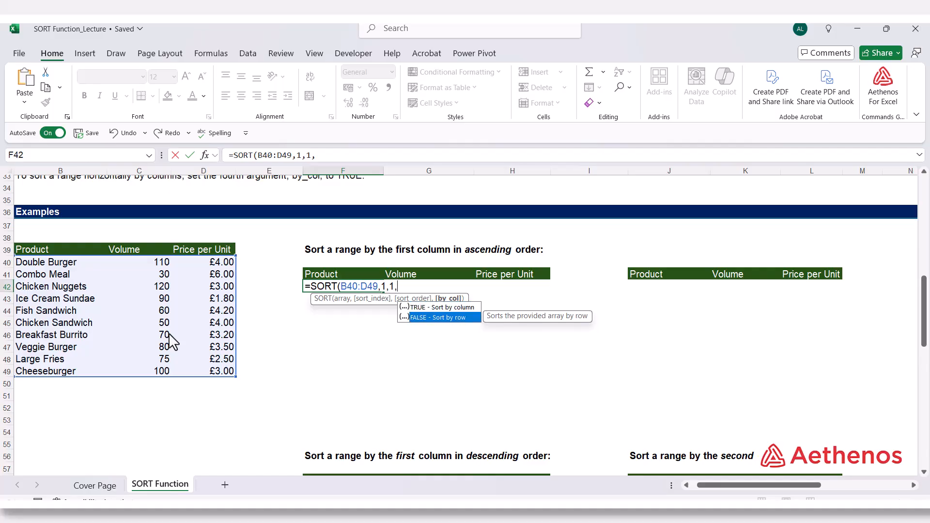
key("Tab")
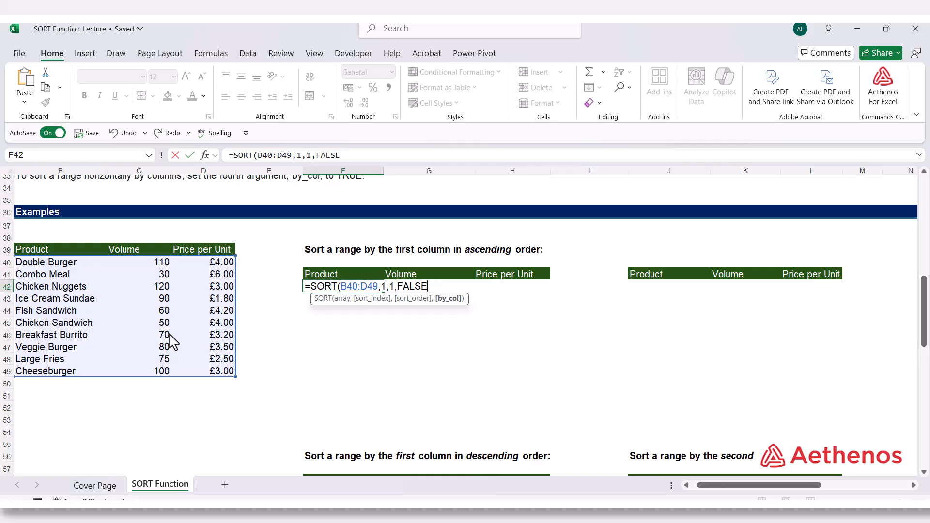
type(")")
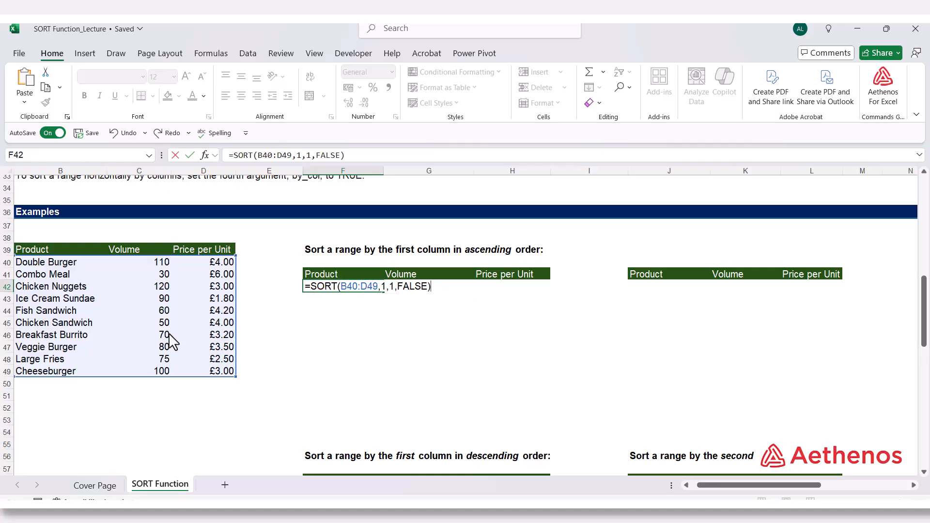
key("Return")
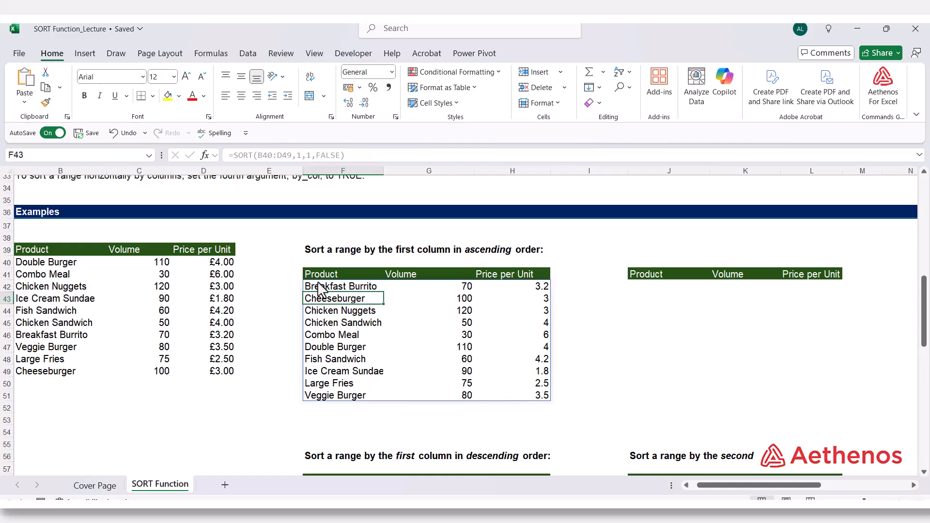
Examine the order of the product names in the sorted list in F42:F51
left_click(334, 288)
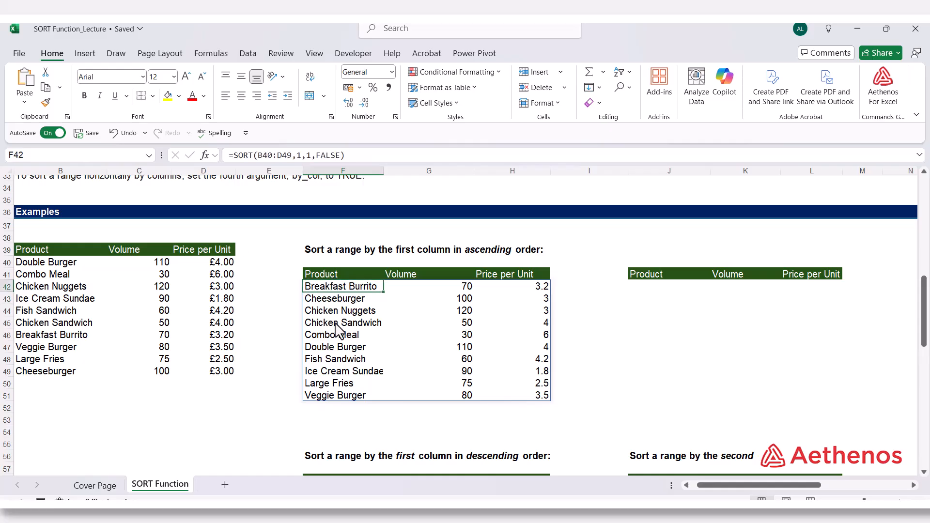
left_click(319, 298)
left_click(316, 350)
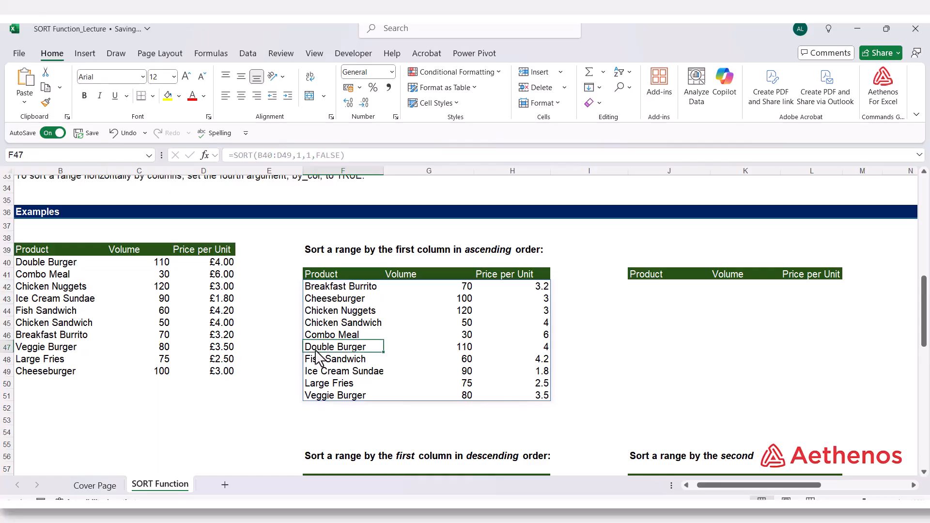
left_click(318, 360)
left_click(318, 372)
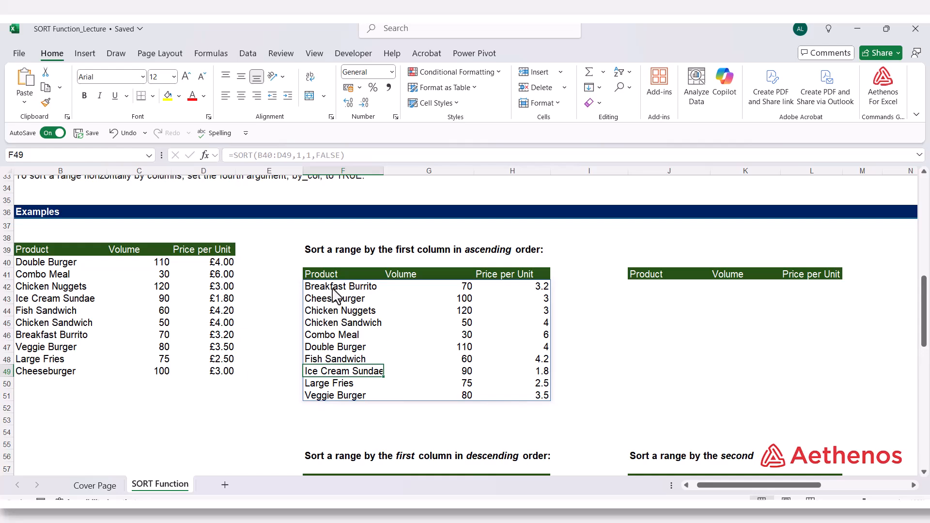
left_click_drag(333, 287, 327, 389)
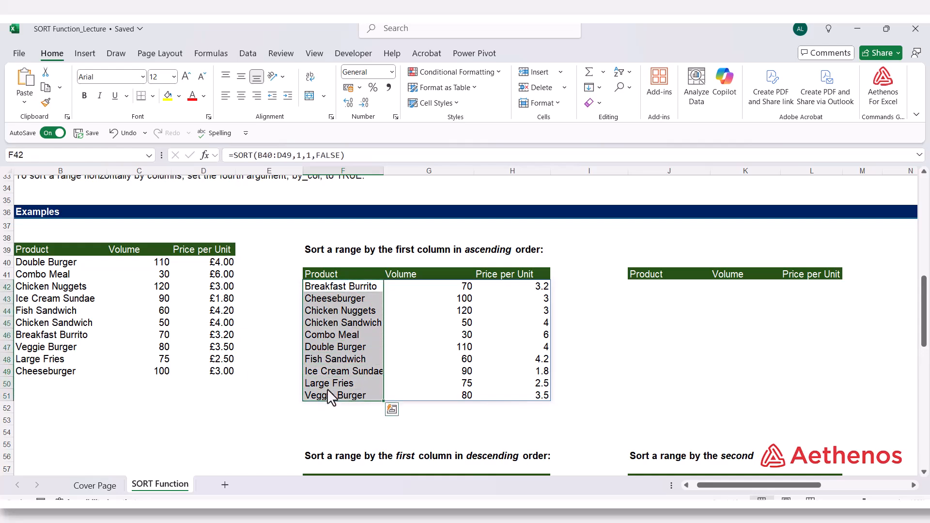
left_click(349, 286)
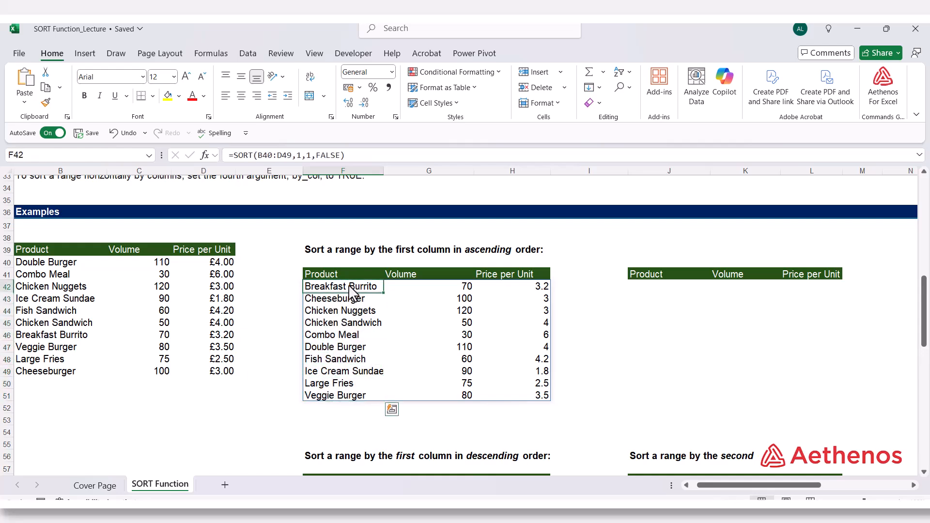
Enter =SORT(B40:D49) in cell J42, leaving out all optional arguments
left_click(649, 288)
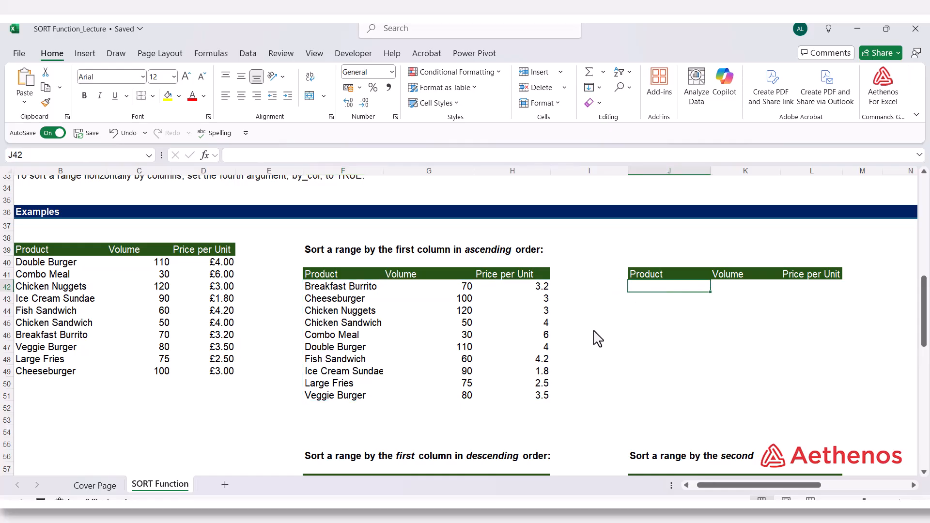
type("=sor")
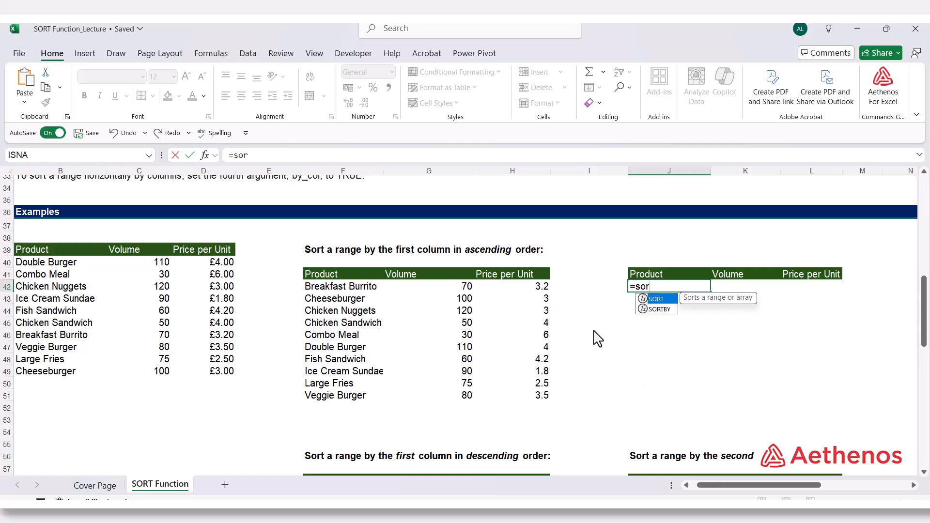
type("t")
key("Tab")
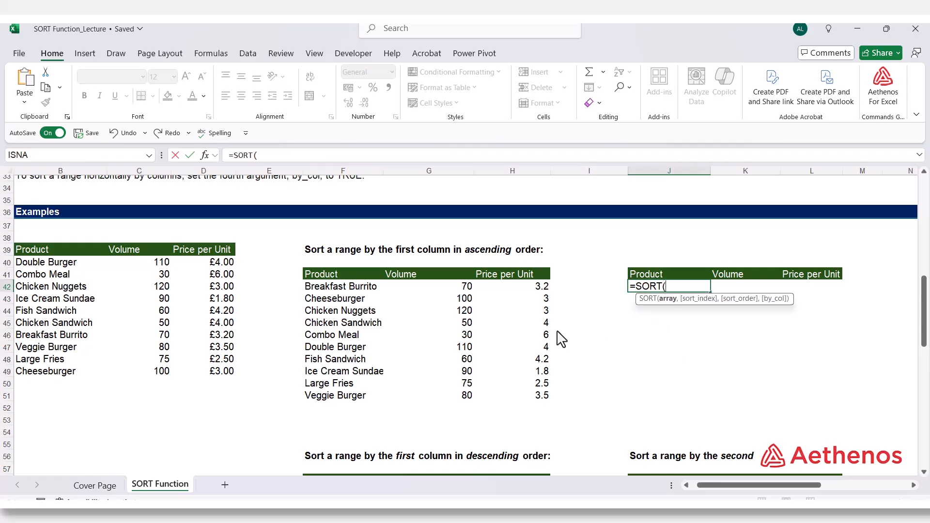
left_click_drag(46, 264, 206, 375)
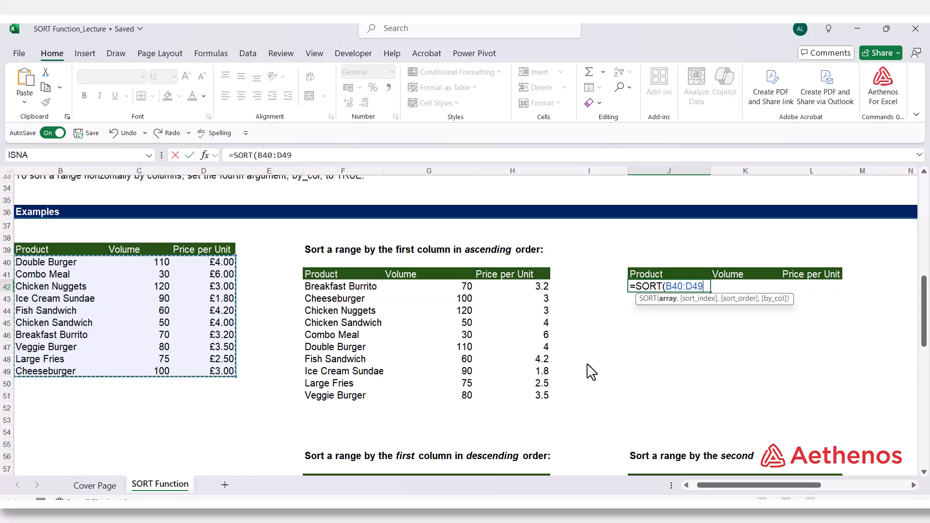
type(")")
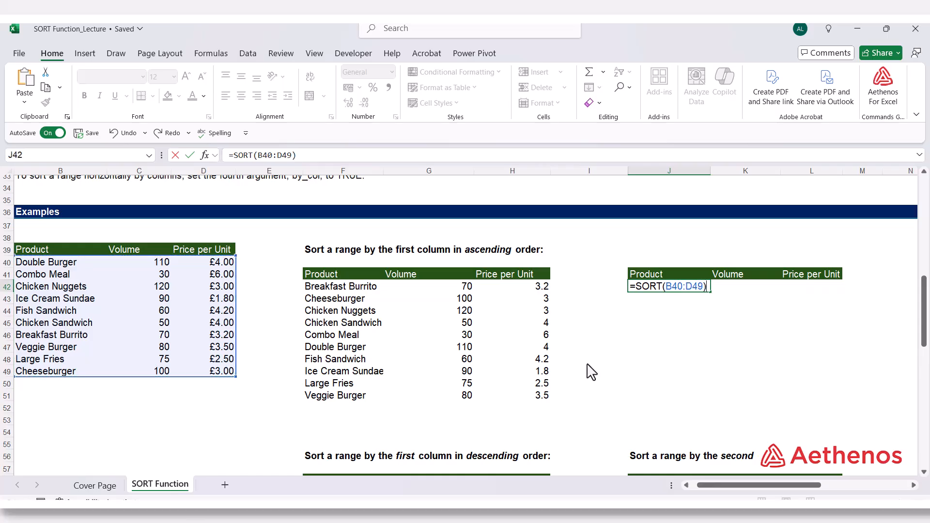
key("Return")
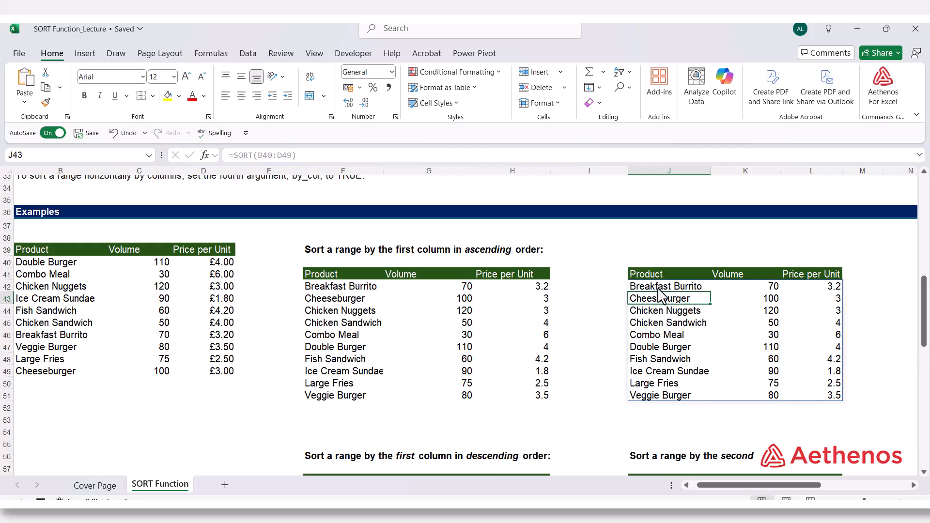
Compare the arguments of the SORT formula in J42 with those of the formula in F42
key("Up")
key("F2")
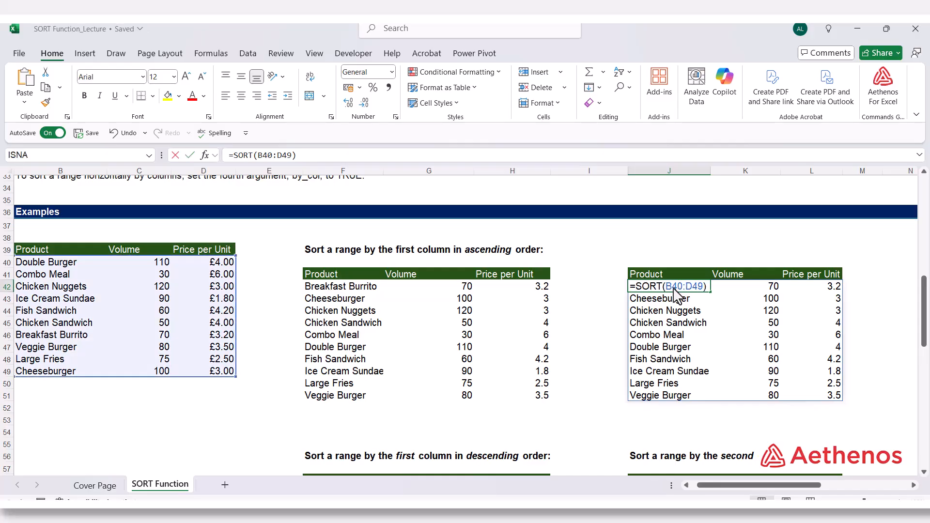
left_click(373, 286)
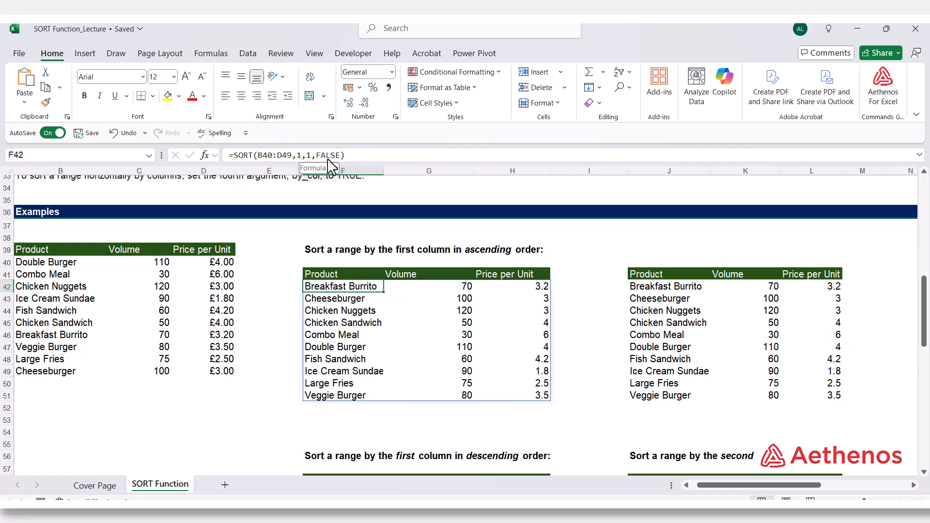
left_click(427, 371)
Start a SORT formula in cell F59 with the product data B40:D49 as its array
scroll(416, 368, "down", 1)
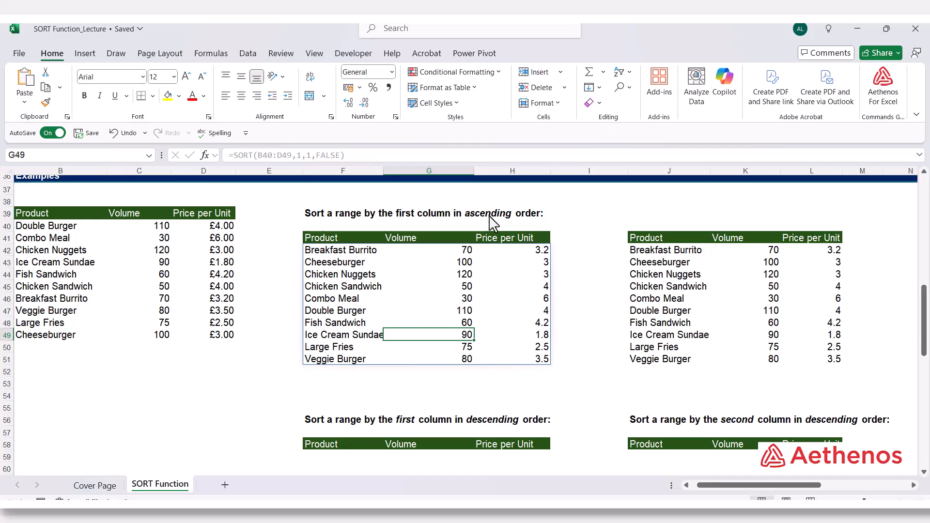
scroll(468, 334, "down", 4)
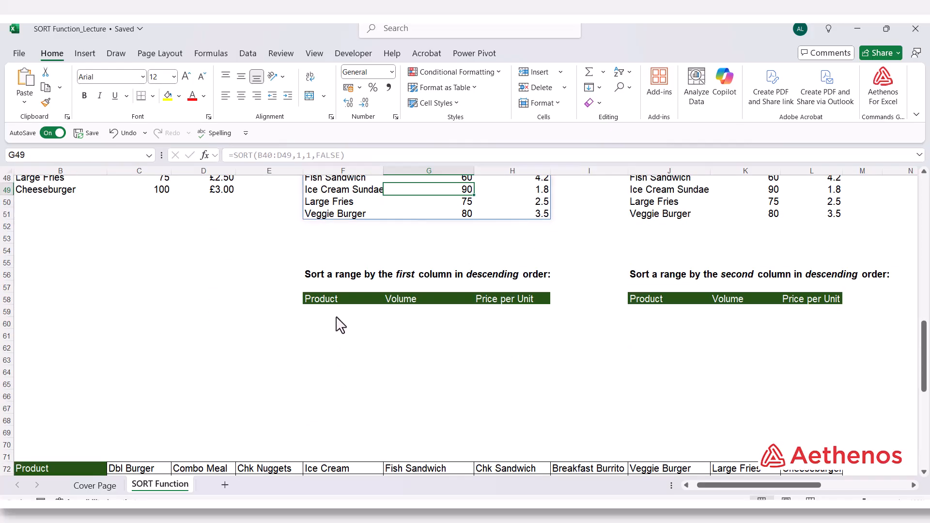
left_click(338, 314)
type("=sort")
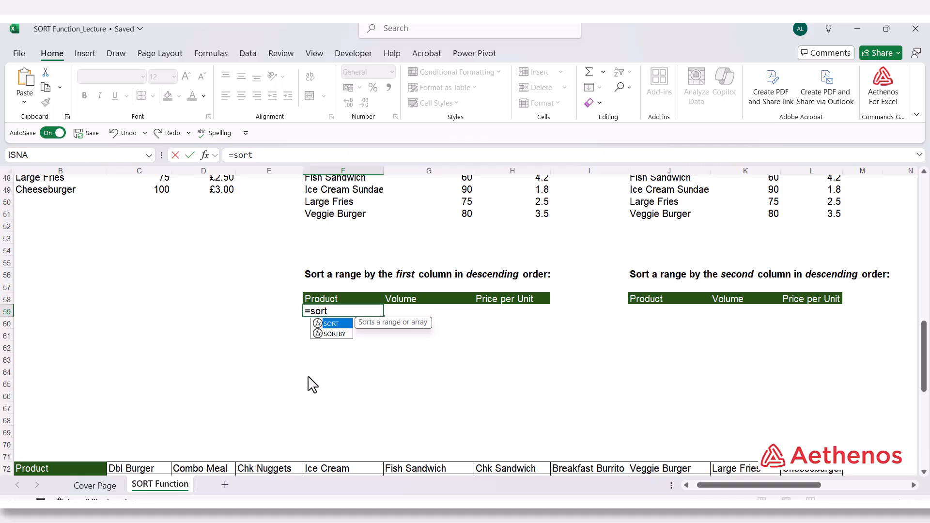
key("Tab")
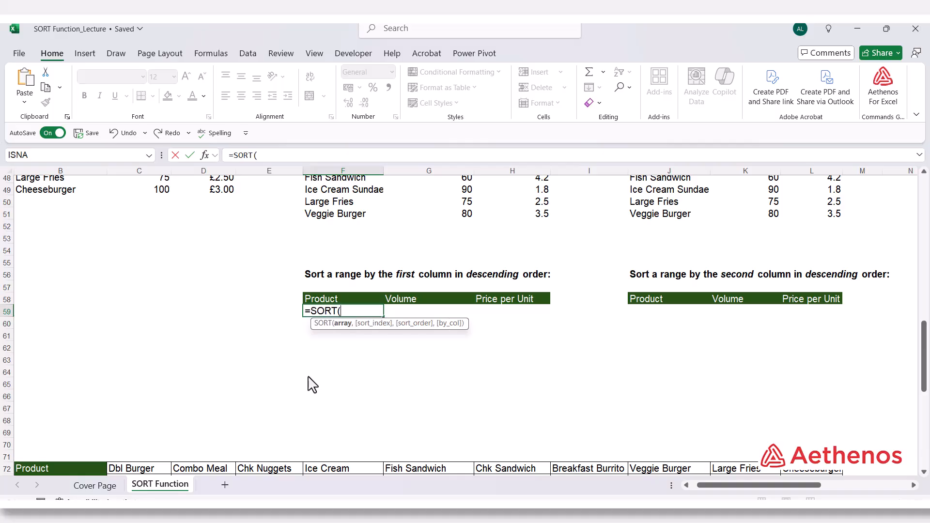
scroll(312, 384, "up", 3)
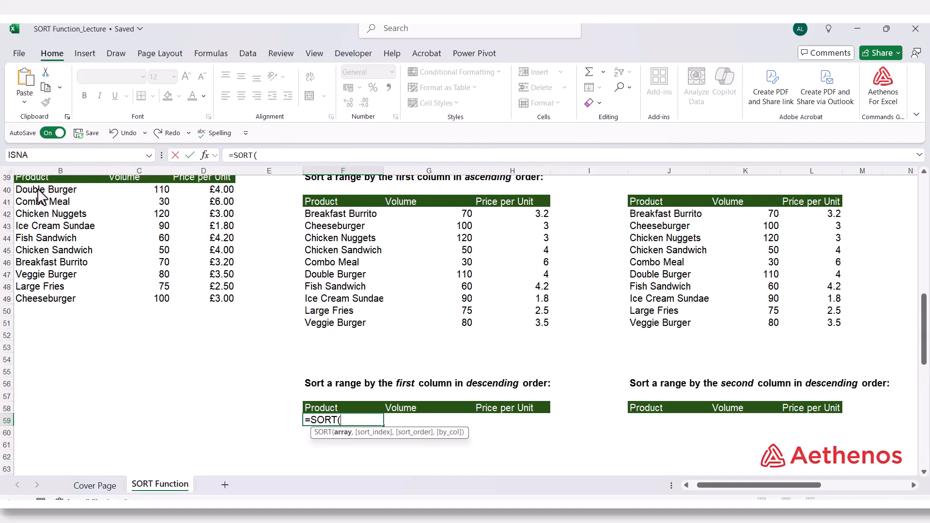
left_click_drag(41, 191, 193, 301)
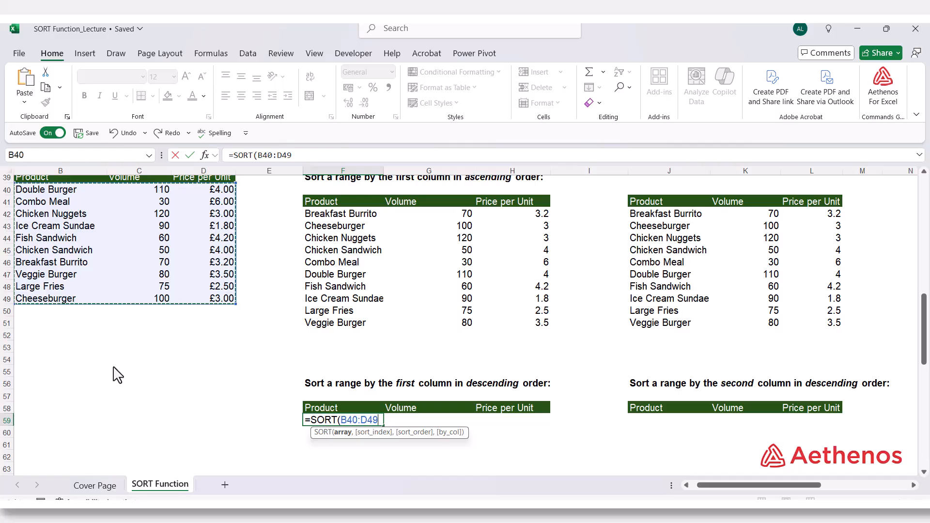
Complete the F59 formula with sort index 1 and descending order -1, giving =SORT(B40:D49,1,-1), and check the sorted list down to F68
type(",")
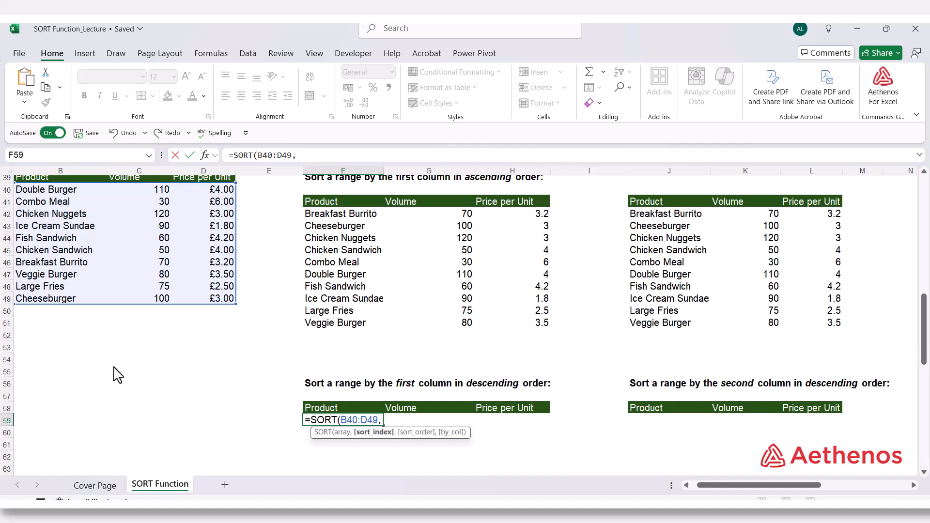
type("1,")
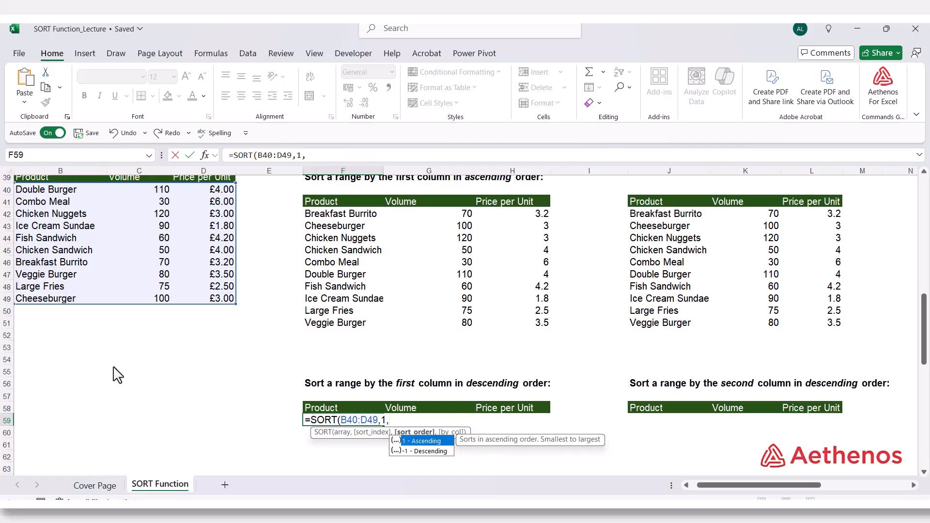
key("Down")
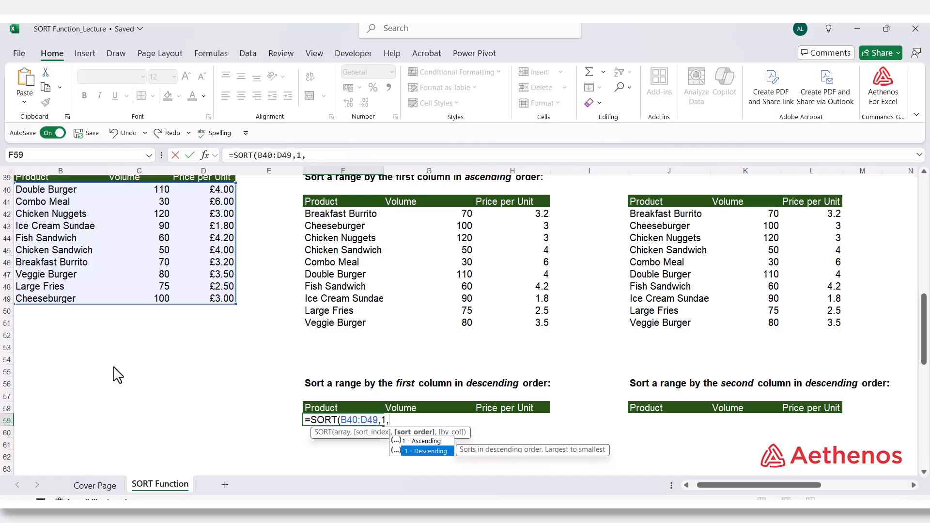
key("Tab")
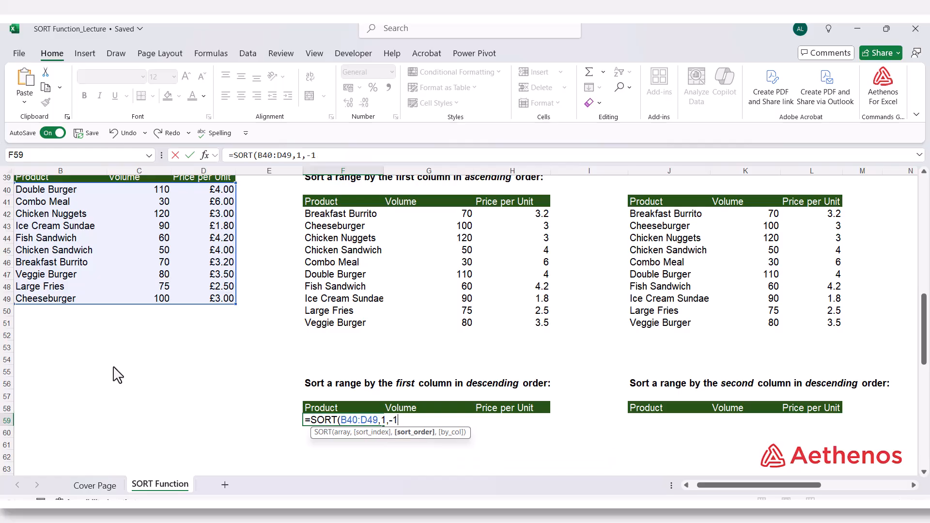
type(")")
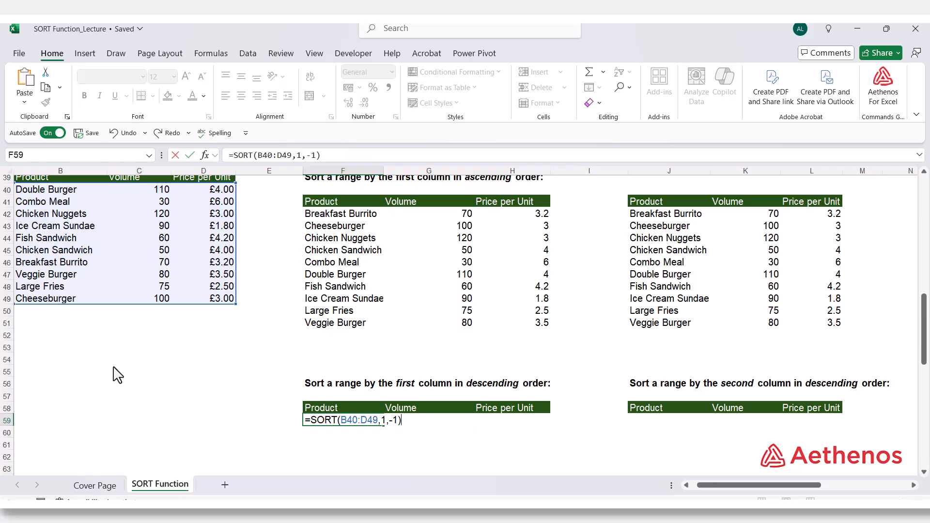
key("Return")
scroll(203, 366, "down", 3)
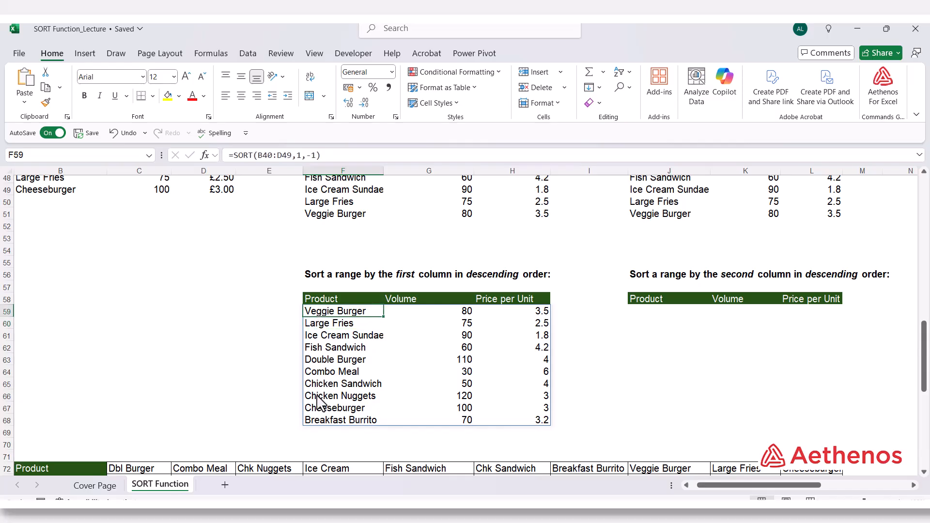
left_click(321, 420)
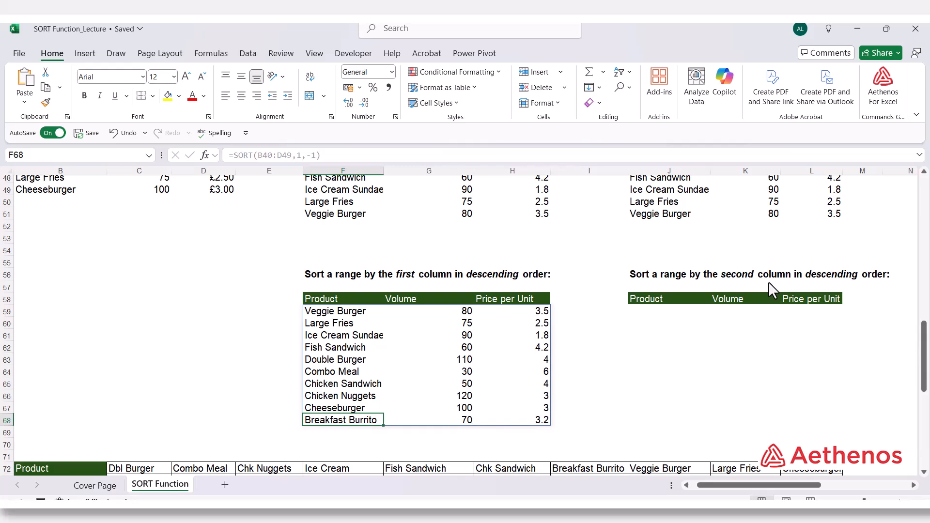
Start a SORT formula in cell J59 using the source range B40:D49 as the array
scroll(674, 302, "up", 2)
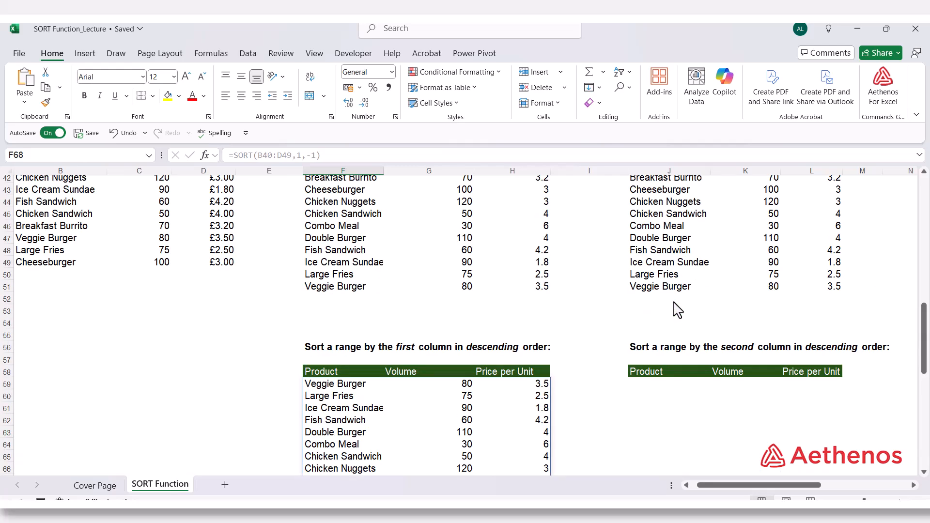
scroll(677, 310, "up", 1)
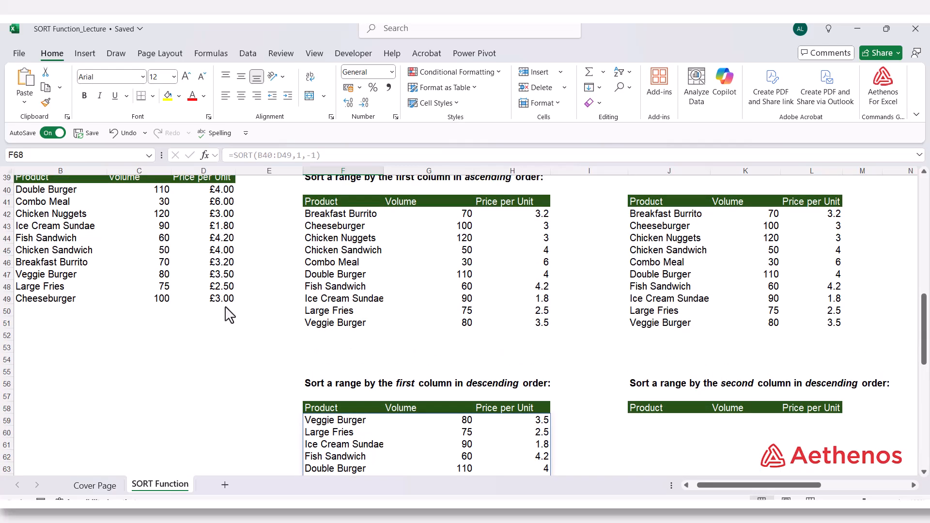
scroll(252, 322, "up", 1)
scroll(291, 334, "down", 3)
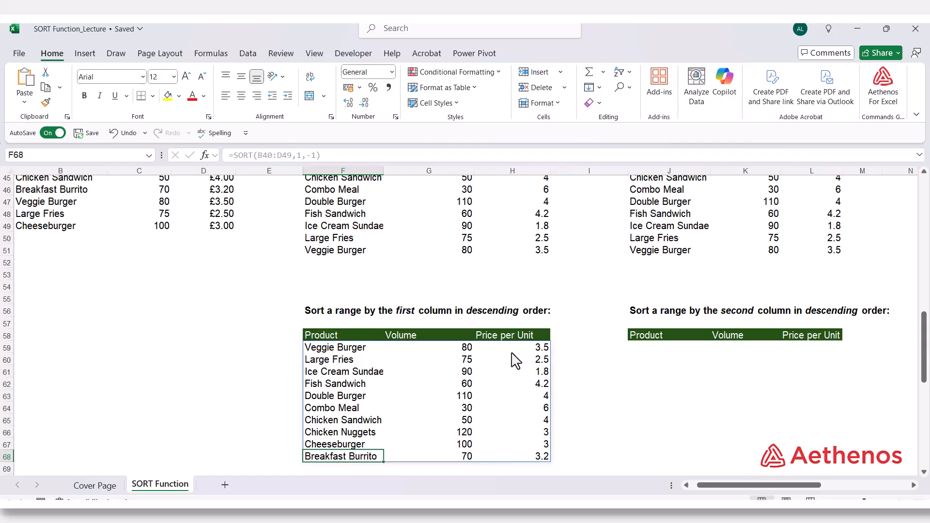
left_click(655, 350)
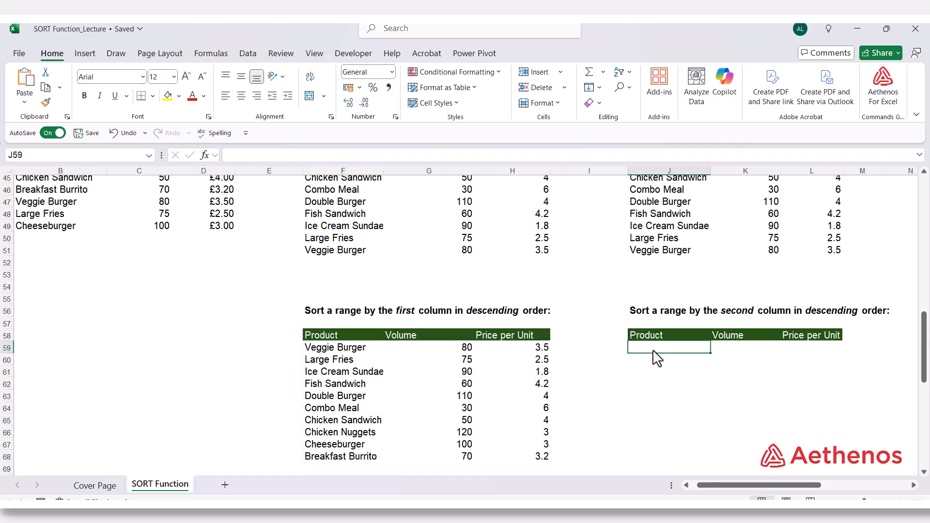
type("=")
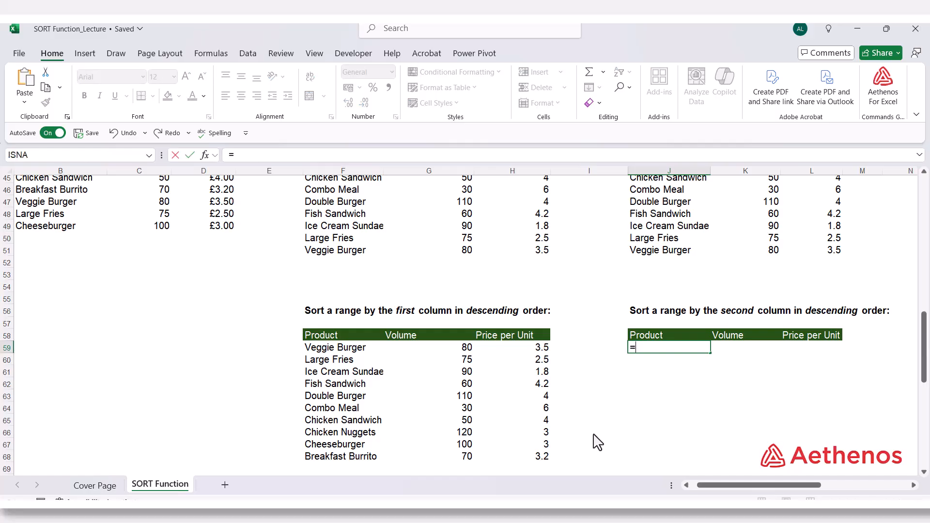
type("sort")
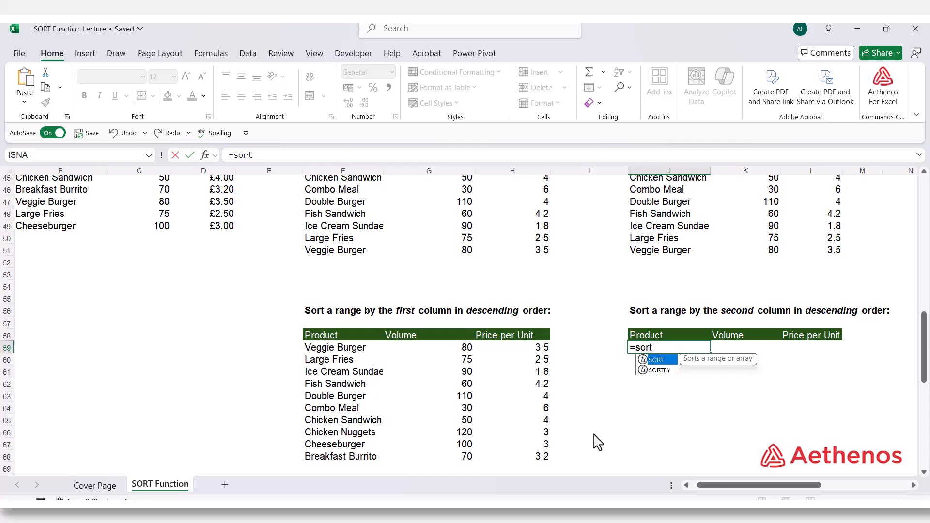
key("Tab")
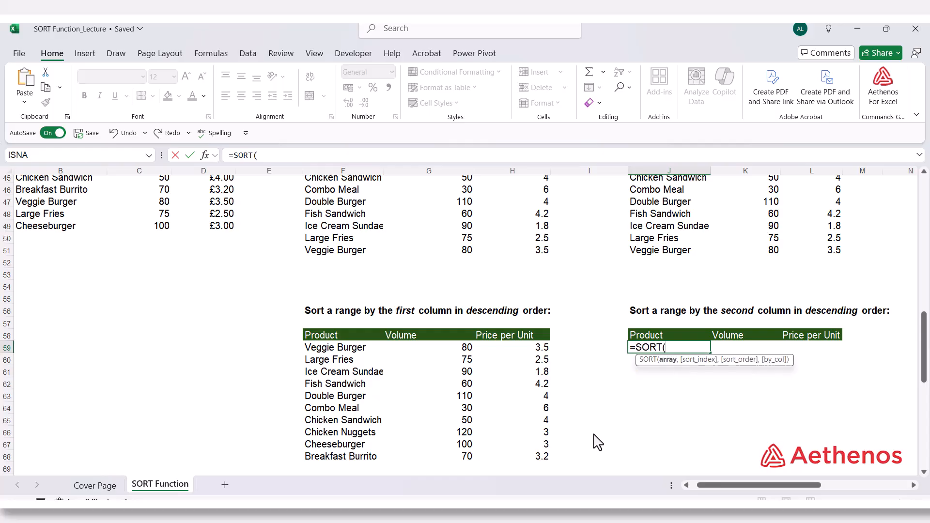
scroll(599, 443, "up", 3)
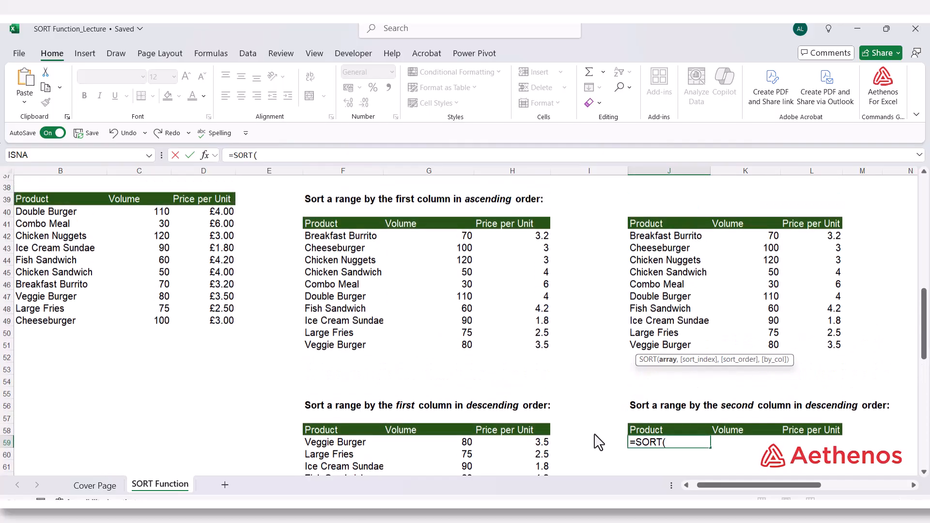
left_click_drag(51, 227, 193, 339)
scroll(194, 341, "down", 2)
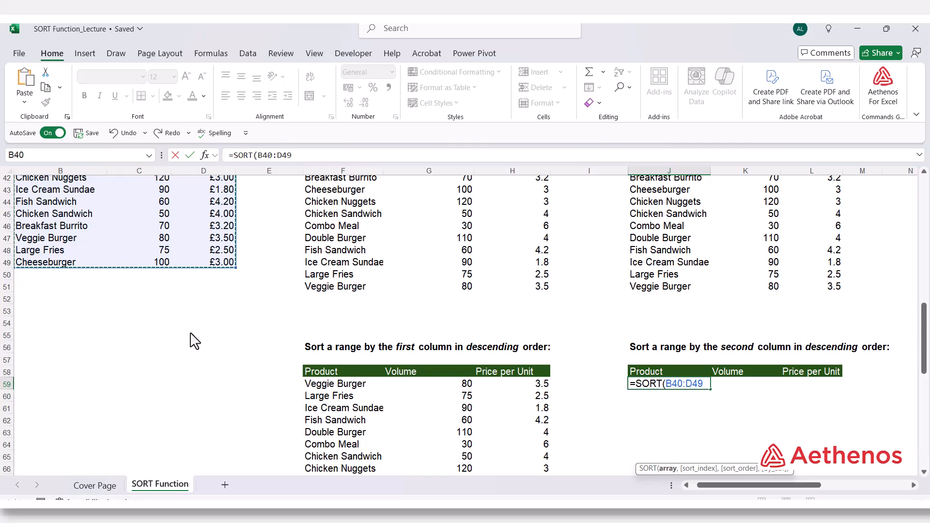
Complete the J59 formula with sort index 2 and descending order -1, giving =SORT(B40:D49,2,-1)
type(",")
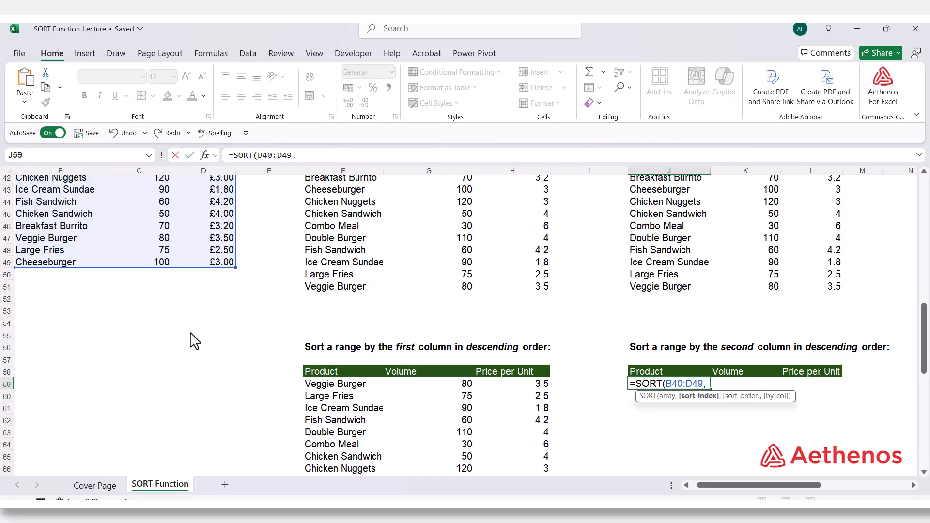
type("2,")
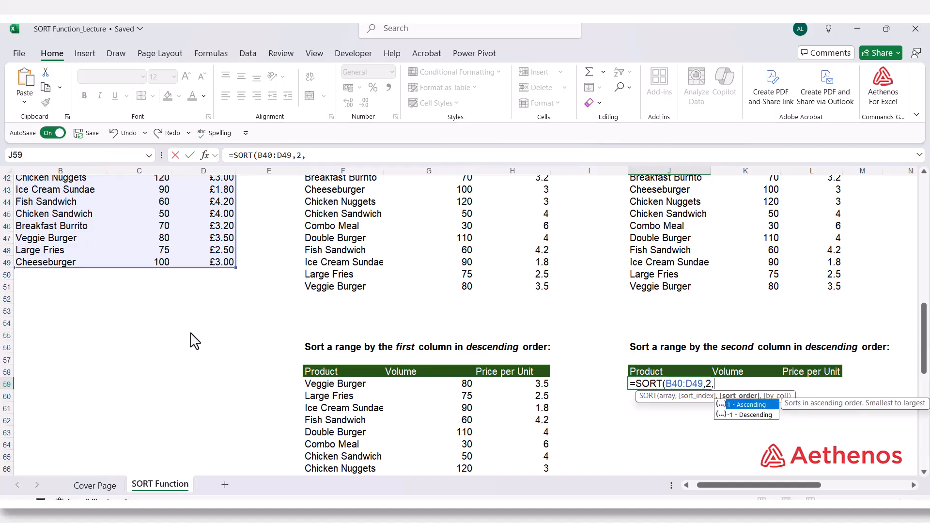
key("Down")
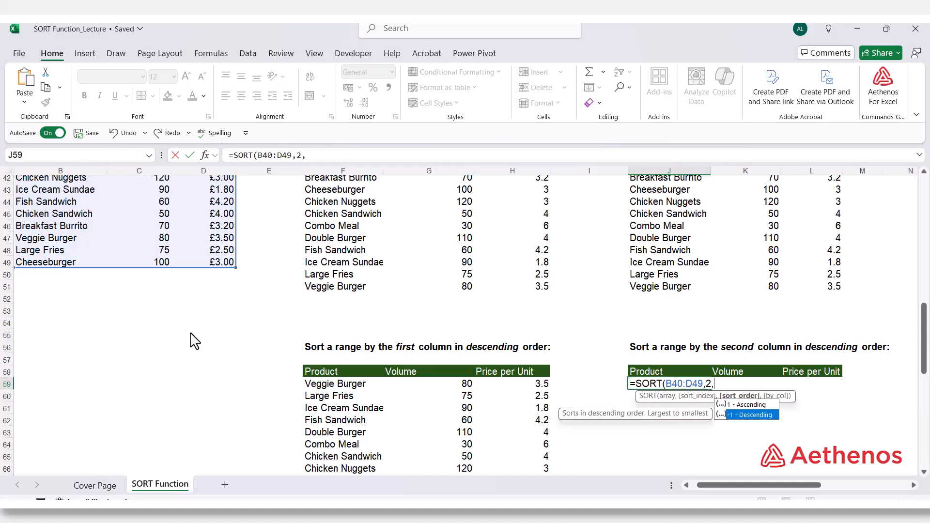
key("Tab")
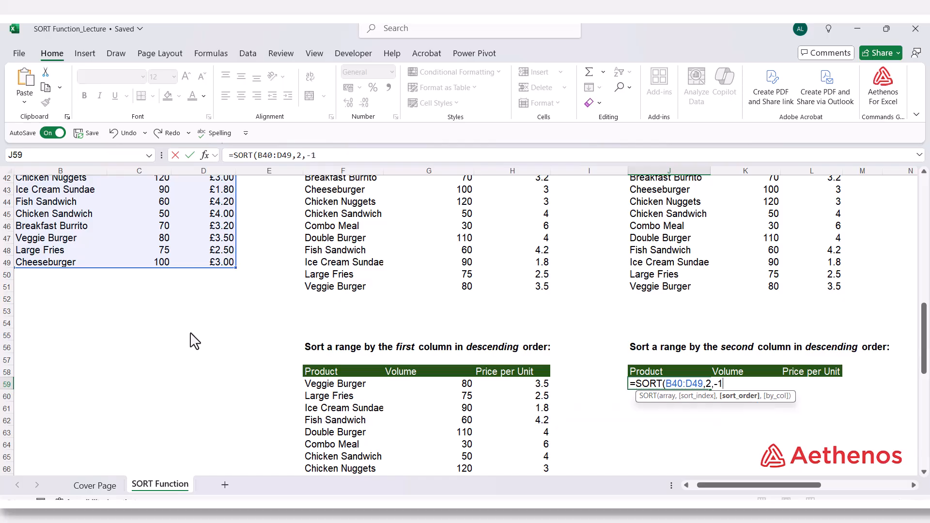
type(")")
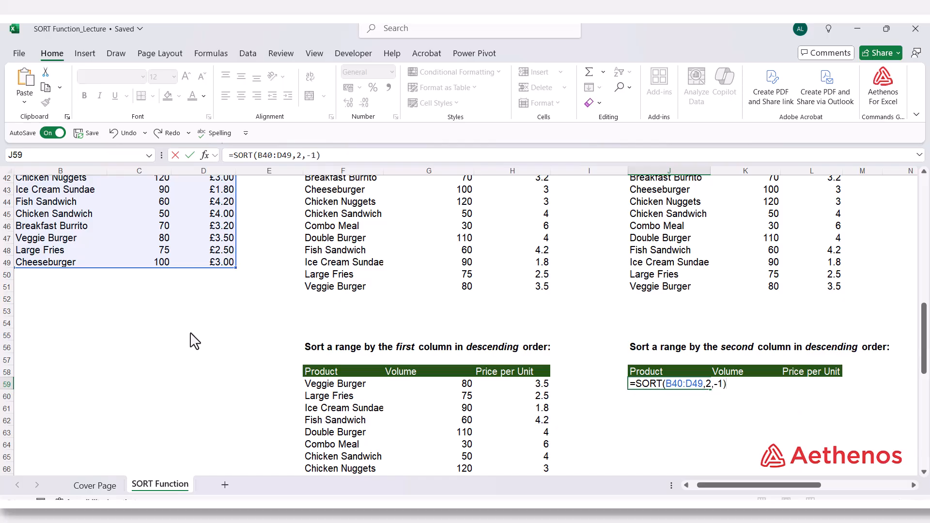
key("Return")
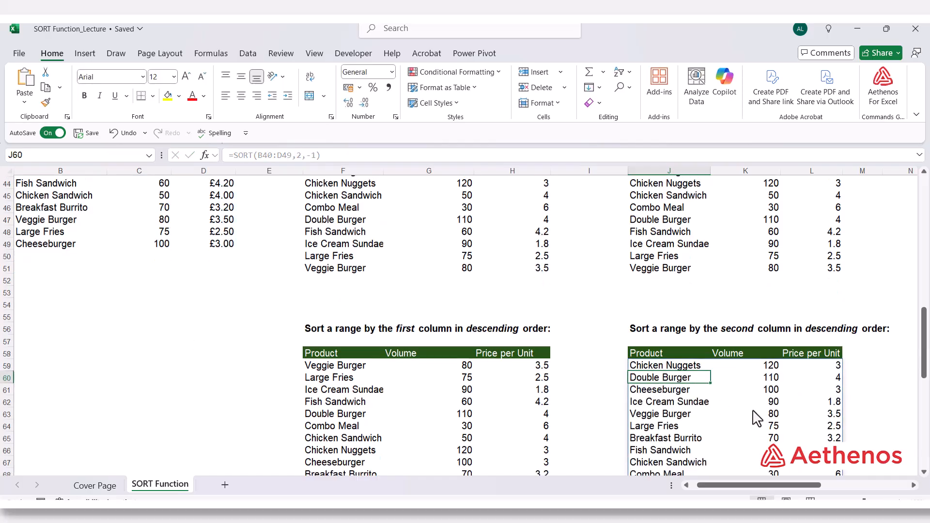
Examine the order of the Volume values in K59:K68 of the list sorted by the second column
scroll(757, 415, "down", 2)
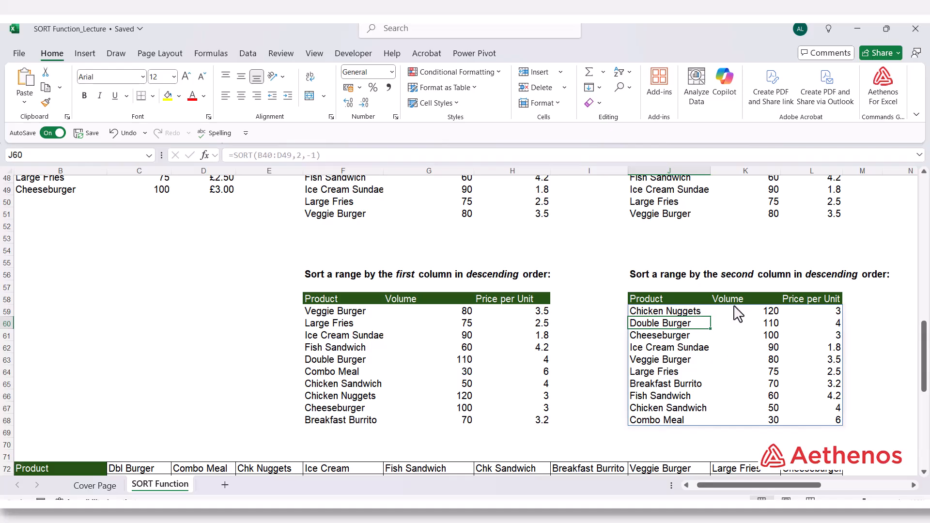
left_click(766, 312)
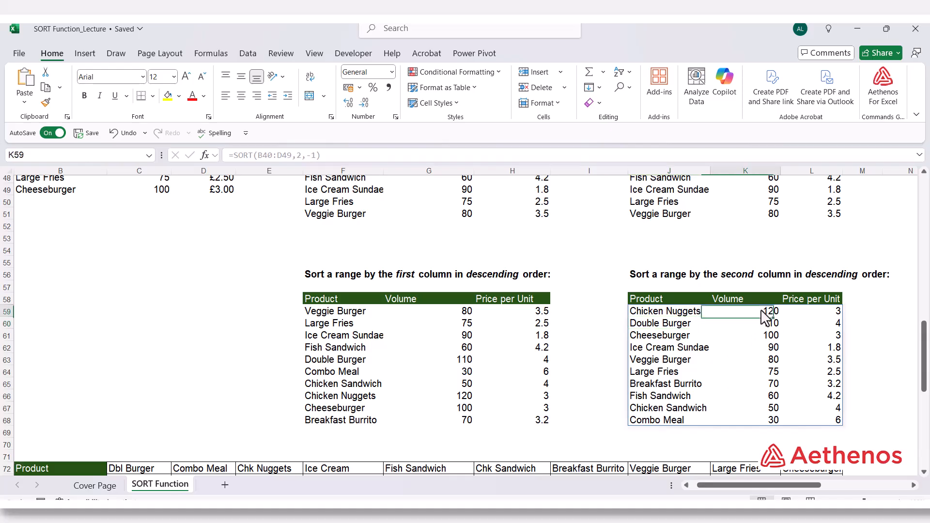
key("Down")
key("Down")
key("Down")
key("Down")
key("Down")
key("Down")
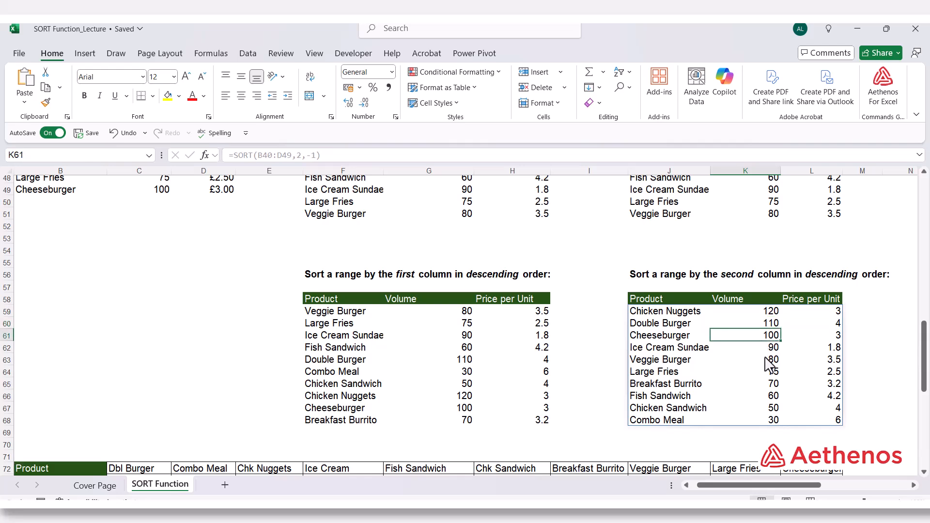
left_click(759, 423)
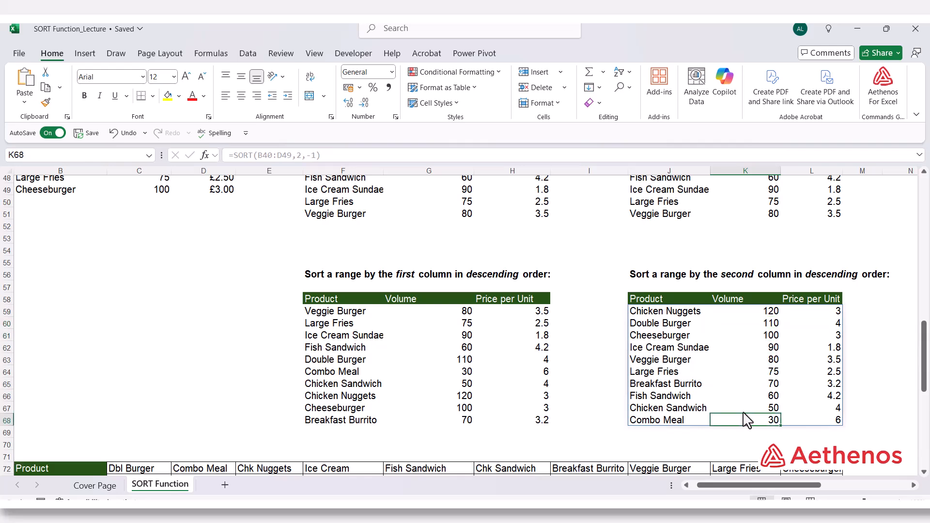
Compare the layout of the horizontal product table in rows 72 to 74 with the vertical source table in B40:D49
scroll(211, 338, "down", 4)
scroll(212, 338, "down", 3)
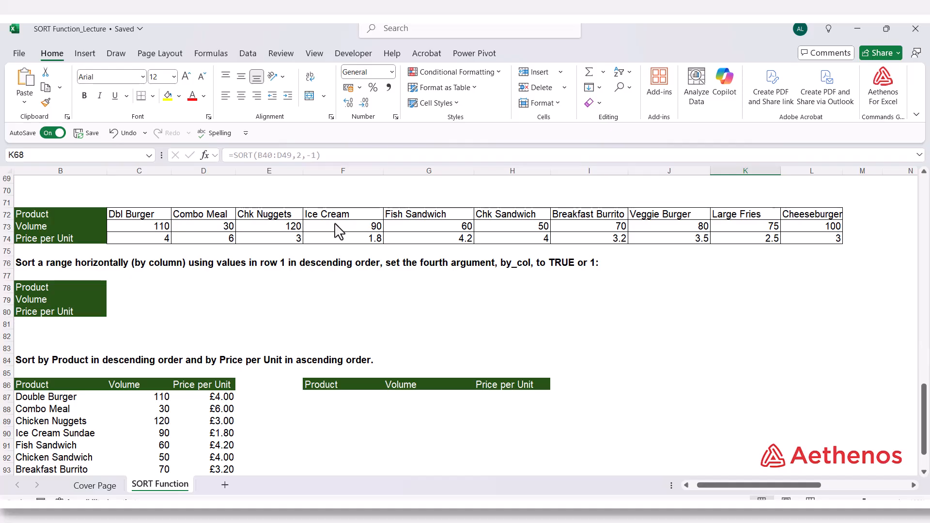
left_click(147, 216)
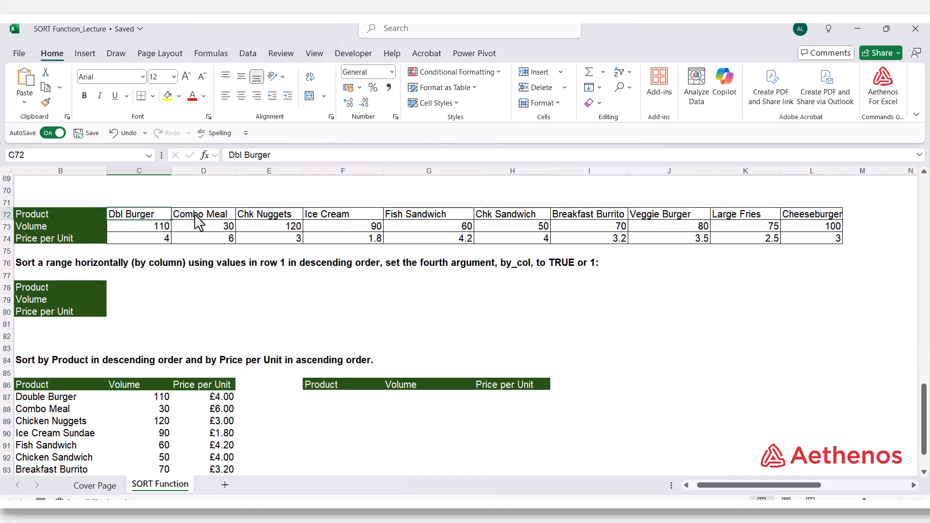
left_click_drag(205, 215, 290, 240)
scroll(265, 243, "up", 3)
scroll(265, 244, "up", 10)
left_click_drag(92, 311, 172, 315)
scroll(161, 330, "down", 9)
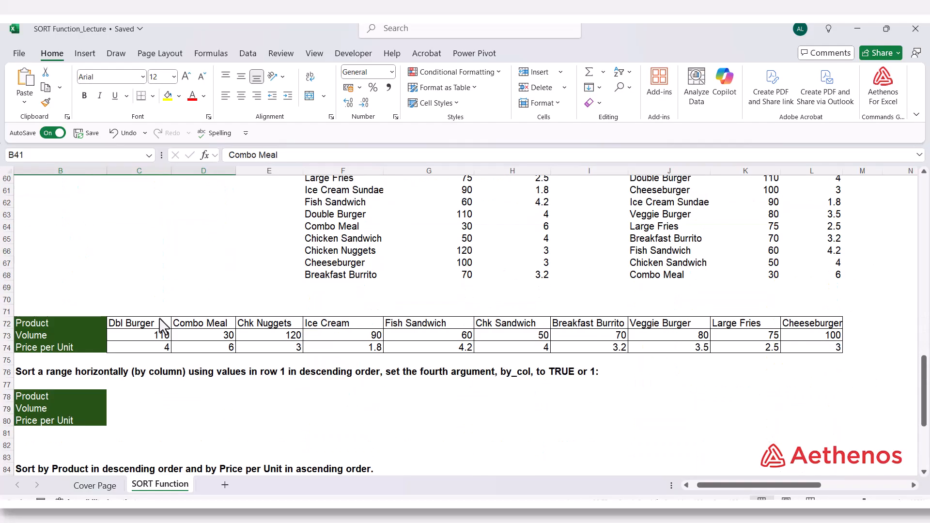
Examine how each product's name, volume and price are stacked in columns C to E of the horizontal table in rows 72 to 74
left_click_drag(151, 253, 150, 277)
left_click_drag(213, 253, 214, 272)
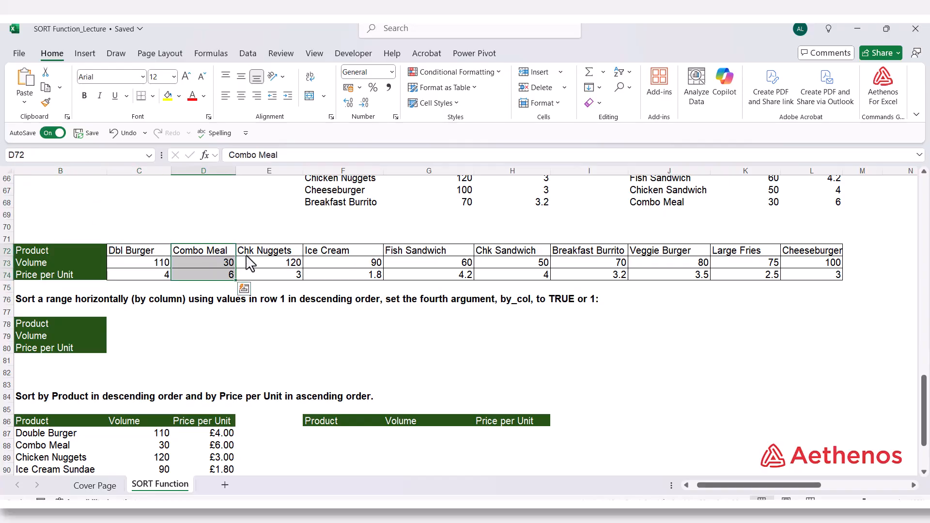
left_click(247, 253)
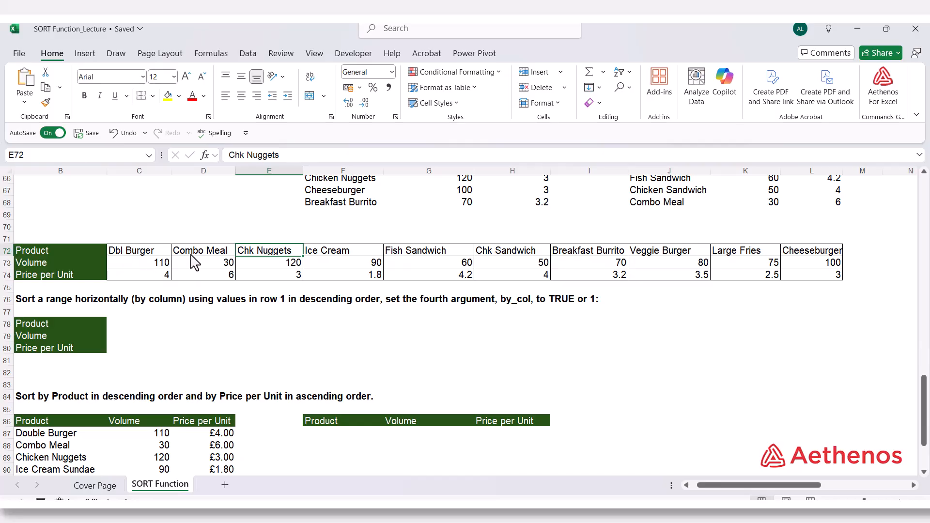
Start a SORT formula in cell C78 using the horizontal range C72:L74 as the array
left_click(125, 324)
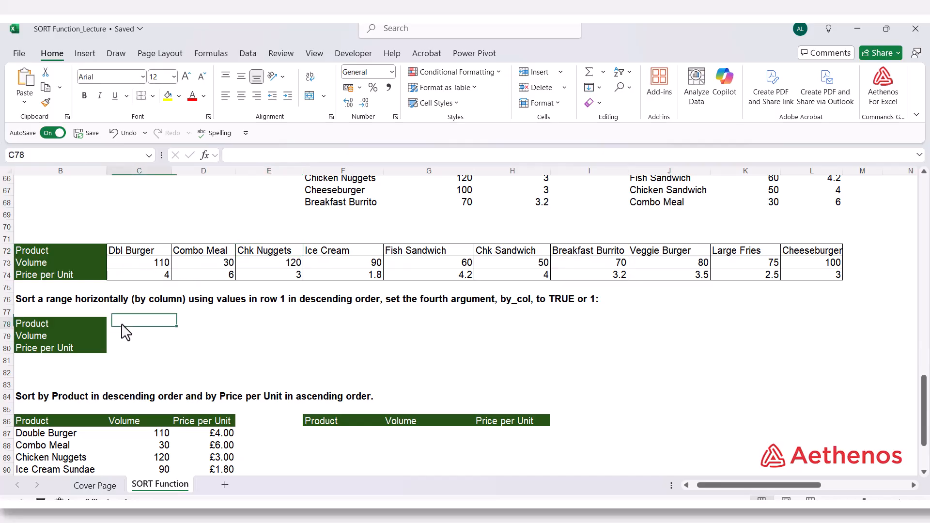
type("=sort")
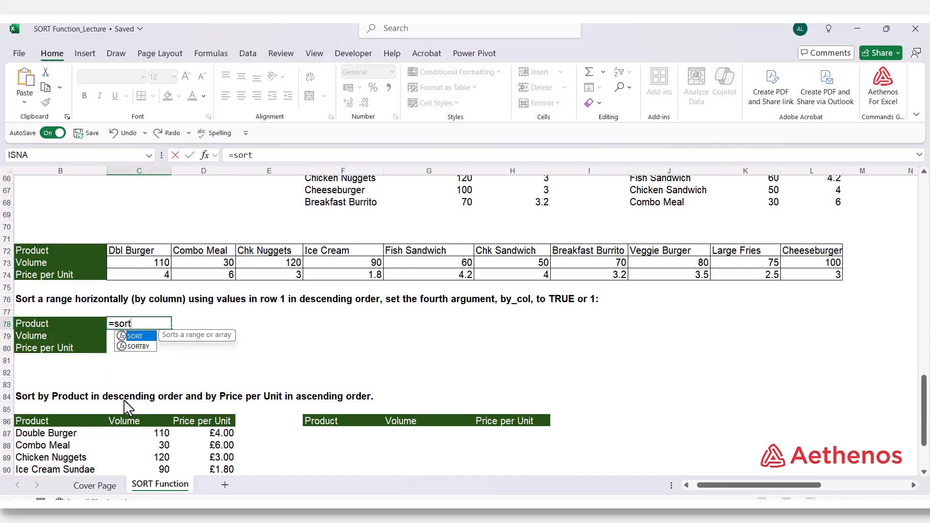
key("Tab")
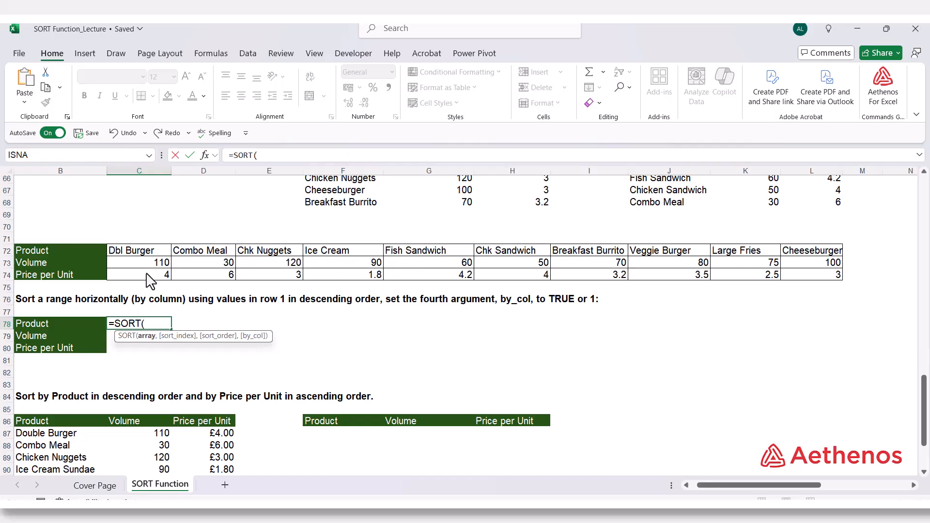
left_click_drag(150, 254, 806, 285)
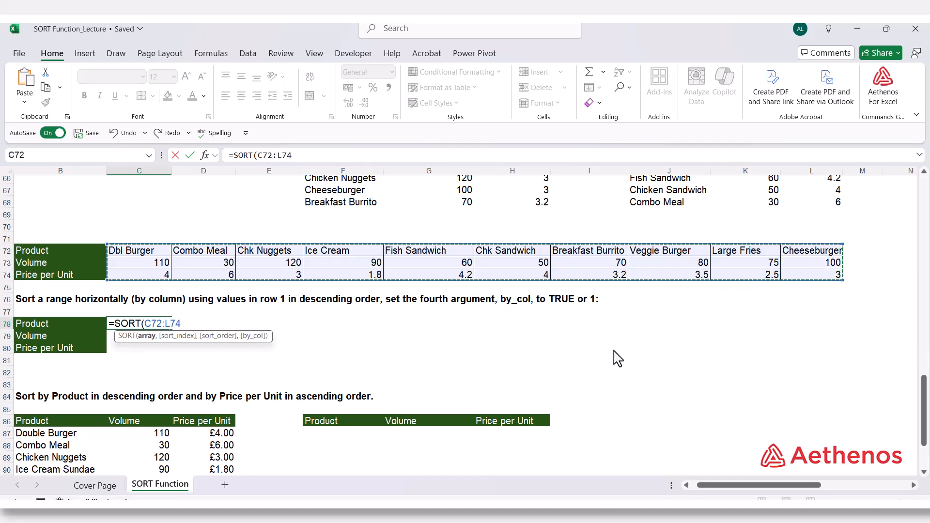
Complete the C78 formula with sort index 1, descending order -1 and by_col TRUE, giving =SORT(C72:L74,1,-1,TRUE)
type(",")
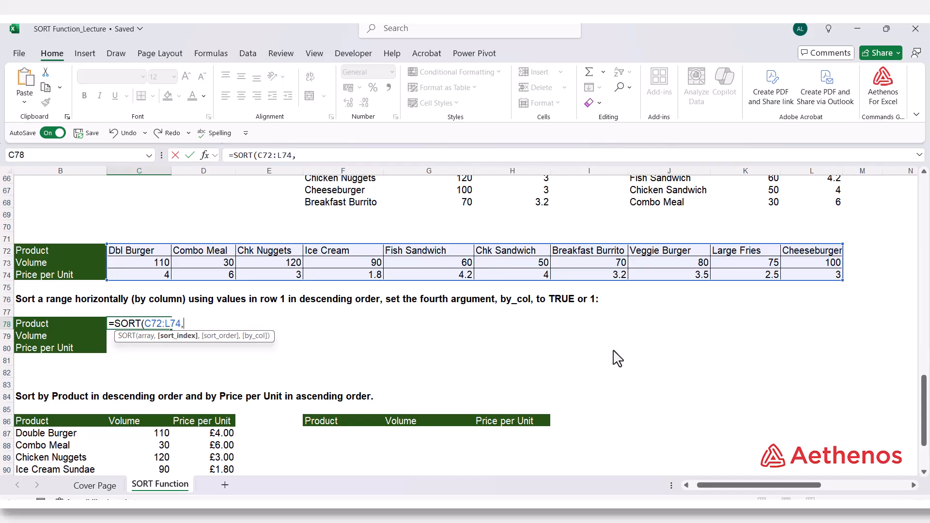
type("1,")
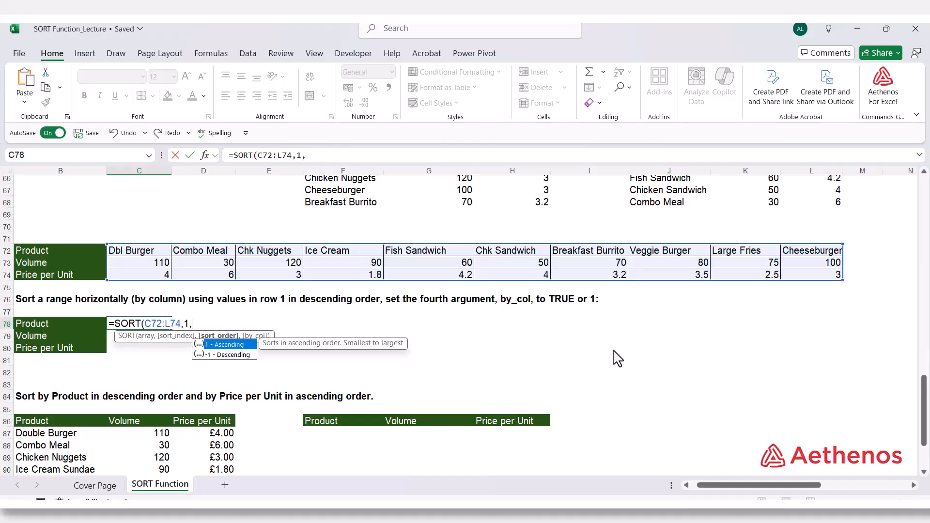
key("Down")
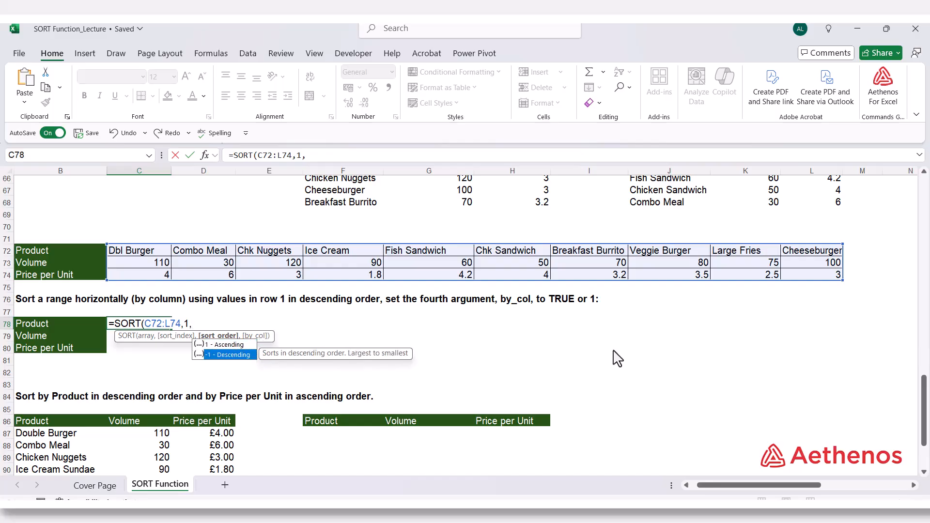
key("Tab")
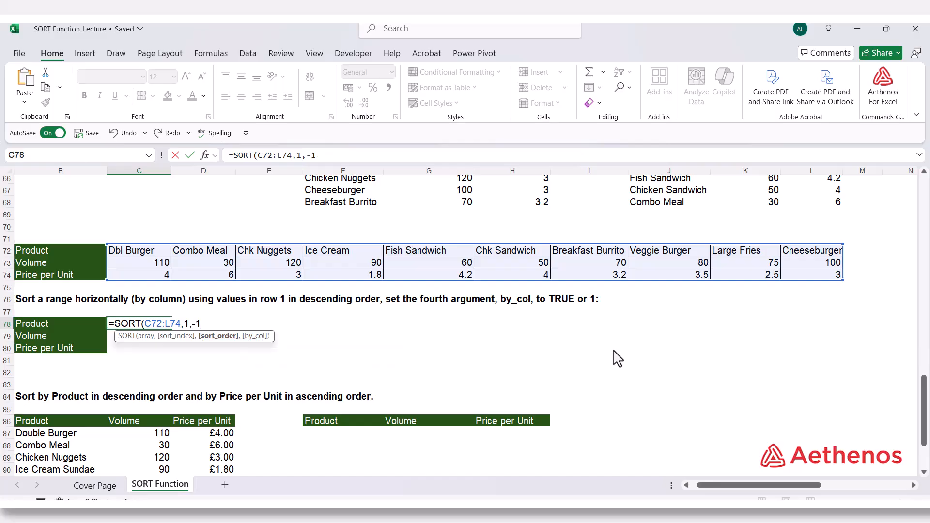
type(",")
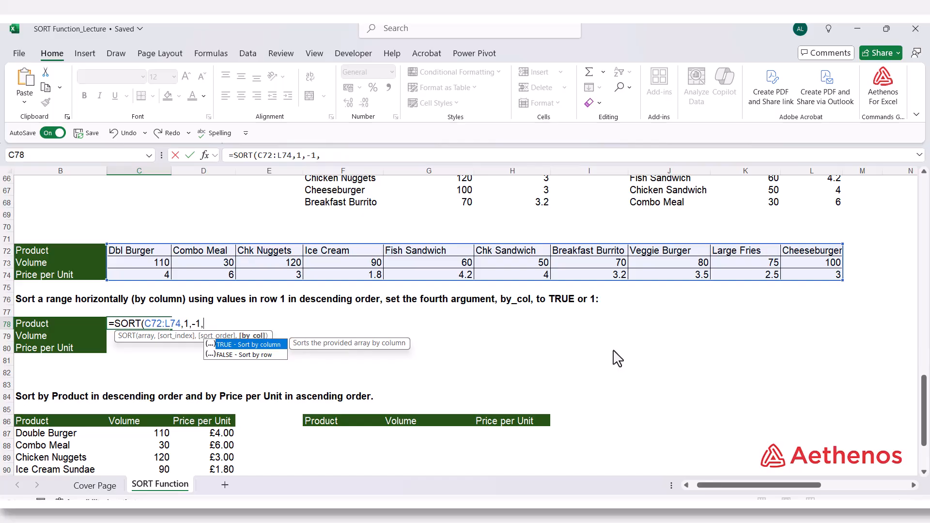
key("Tab")
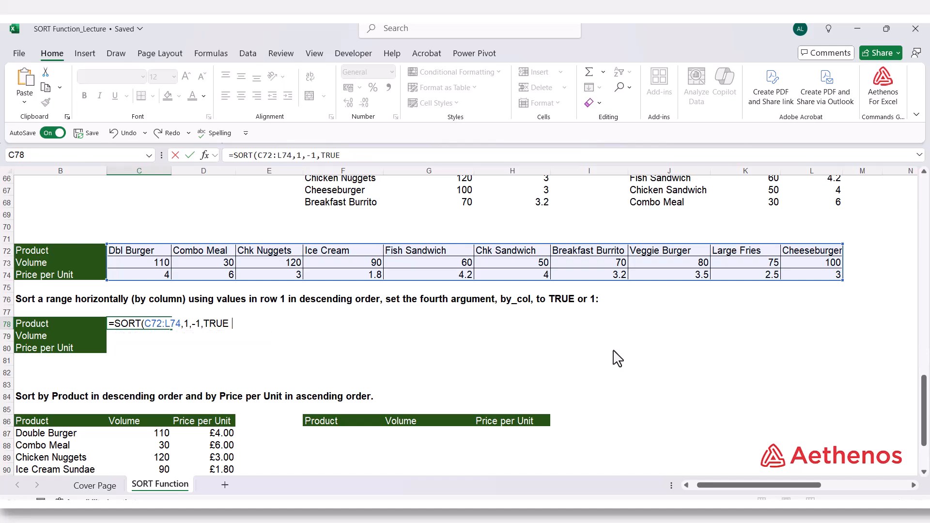
type(")")
key("Return")
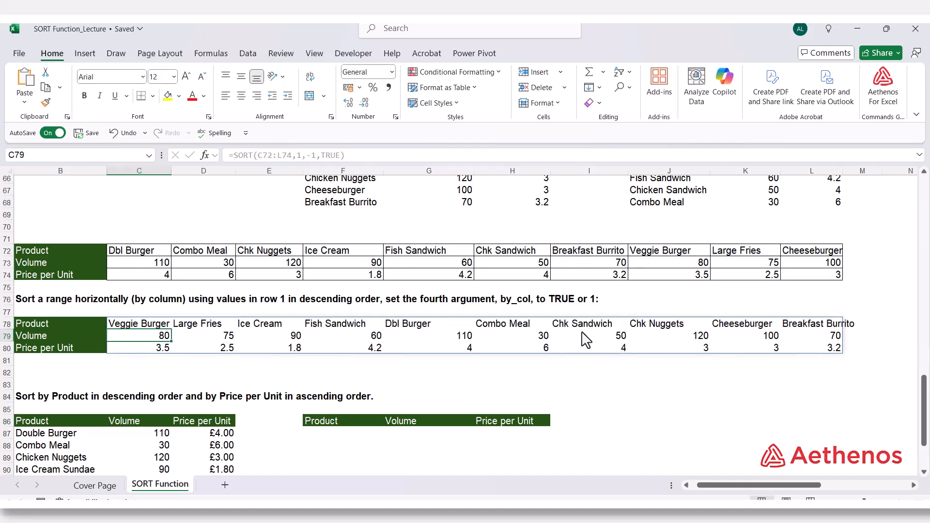
Examine the order of the product names across C78:L78 in the horizontally sorted table
left_click(138, 323)
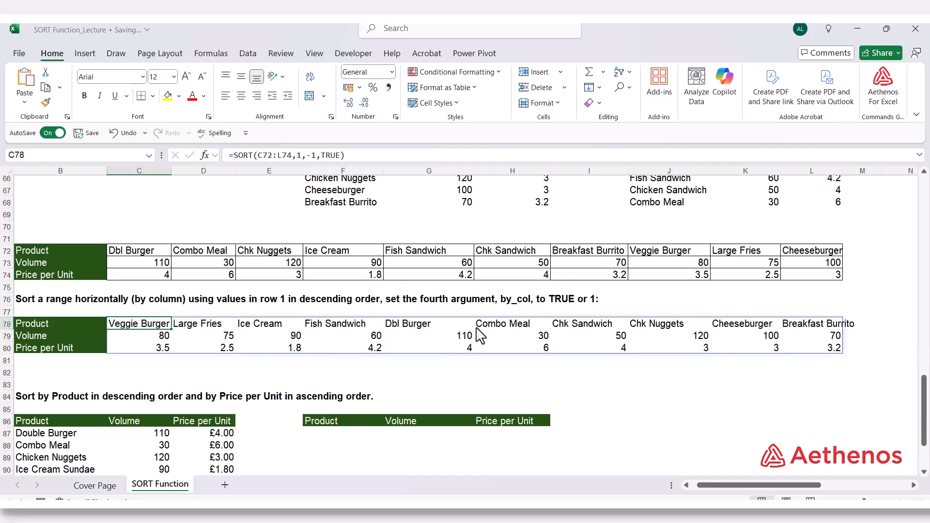
left_click(785, 326)
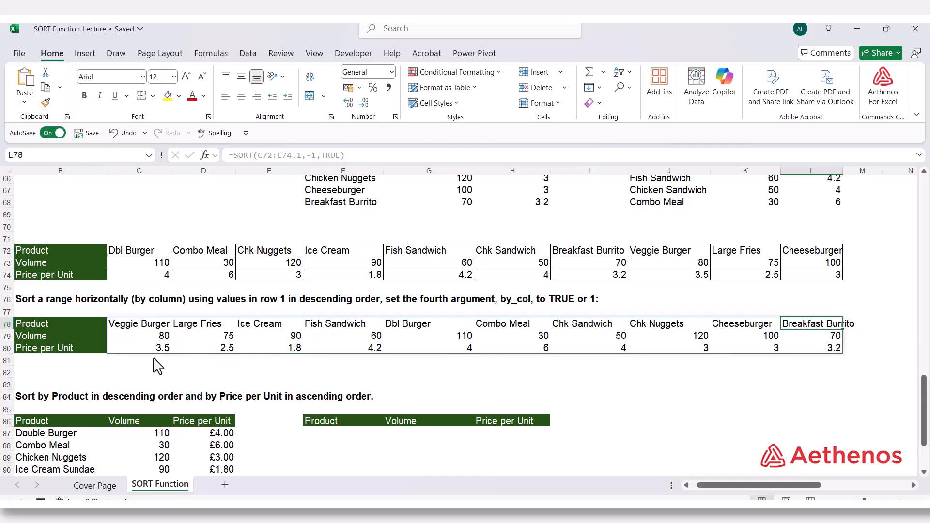
left_click(124, 377)
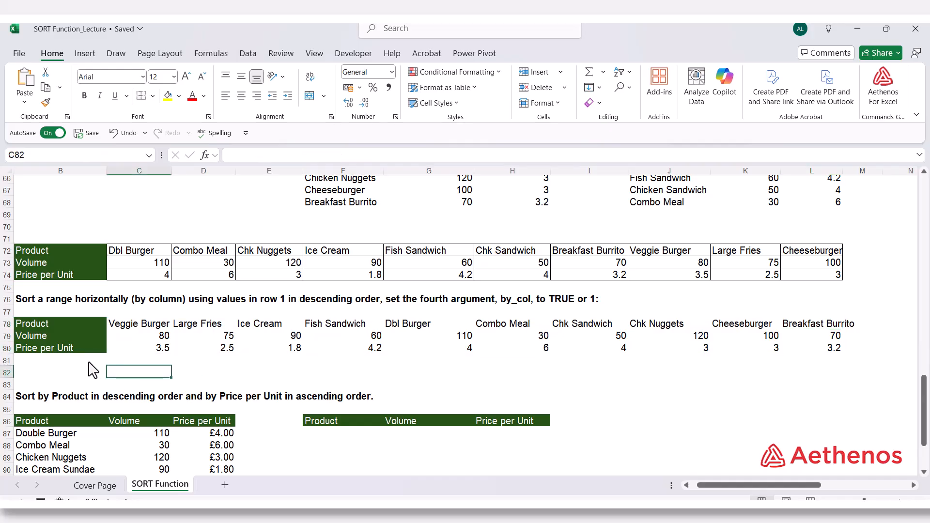
Start a SORT formula in cell F87 using the source range B87:D96 as the array
scroll(99, 375, "down", 4)
left_click(112, 301)
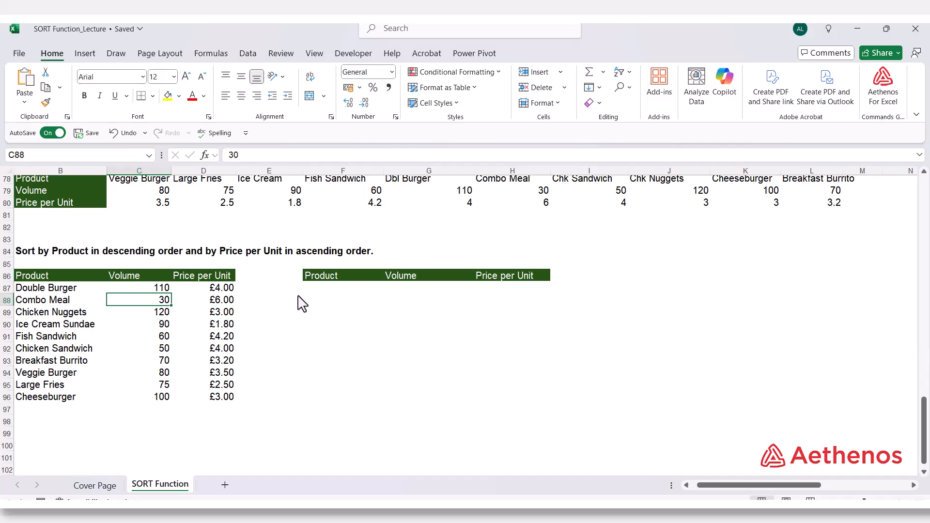
left_click(314, 287)
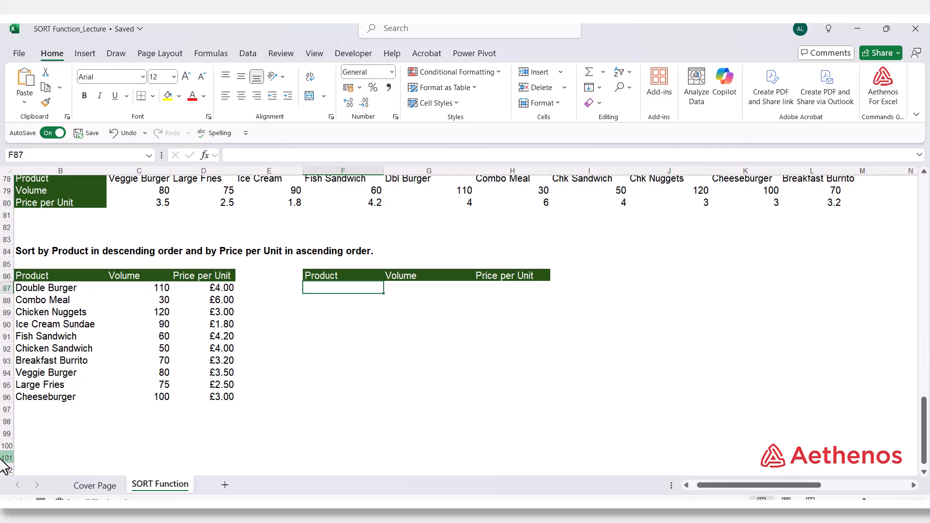
type("=sort")
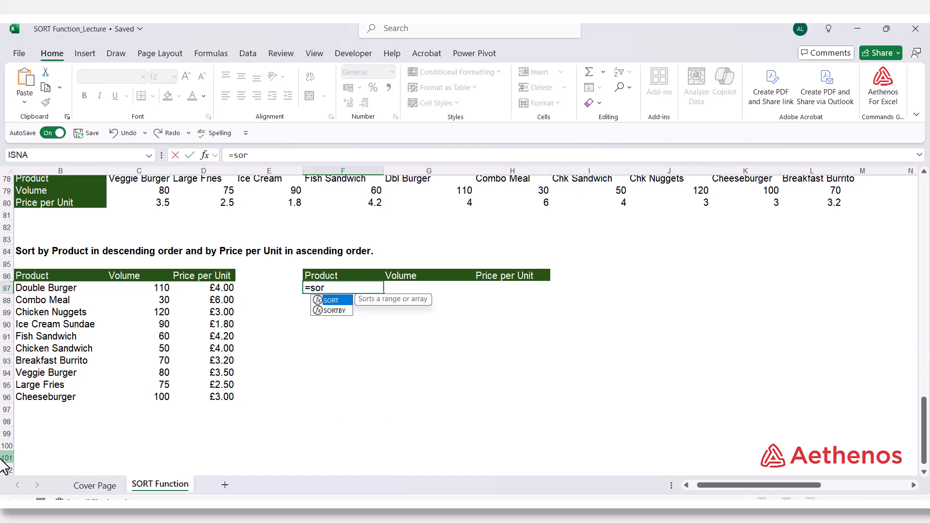
key("Tab")
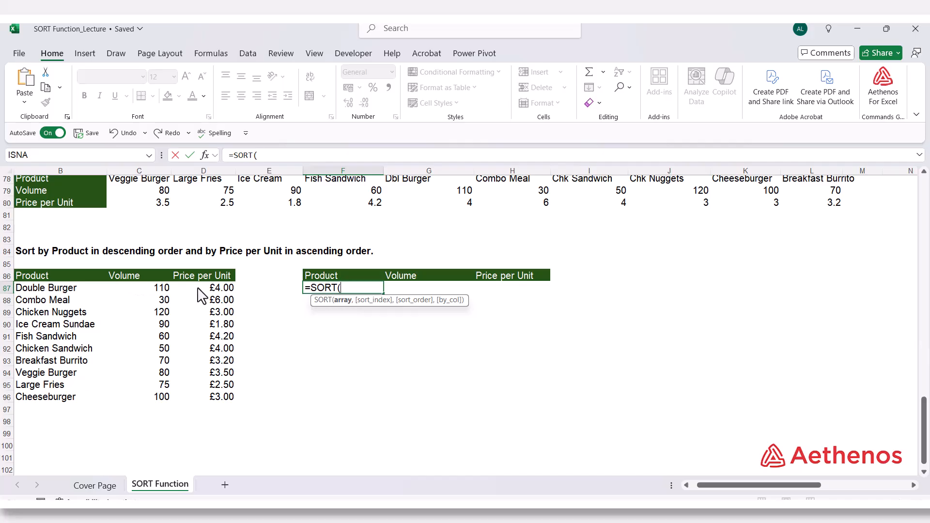
left_click_drag(58, 293, 187, 397)
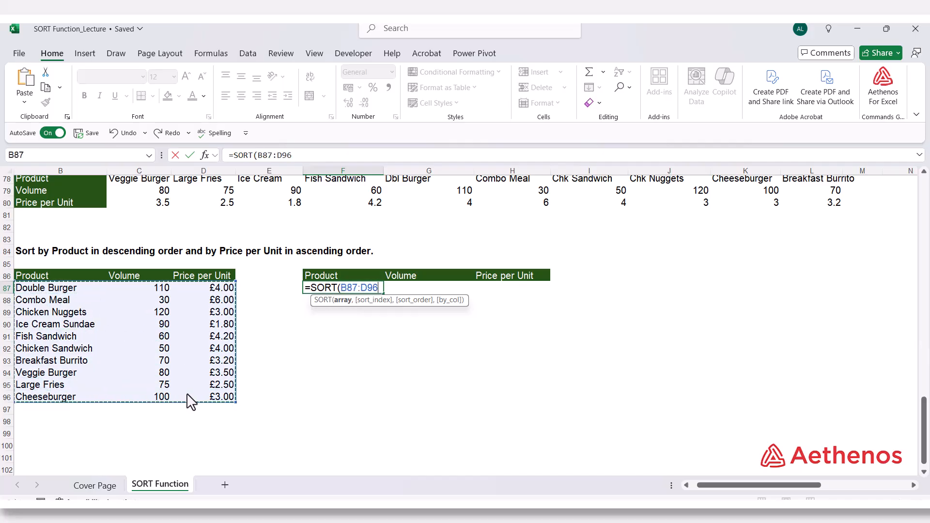
Add the sort index array {1,3} and the sort order array {-1,1} to the SORT formula in F87
type(",")
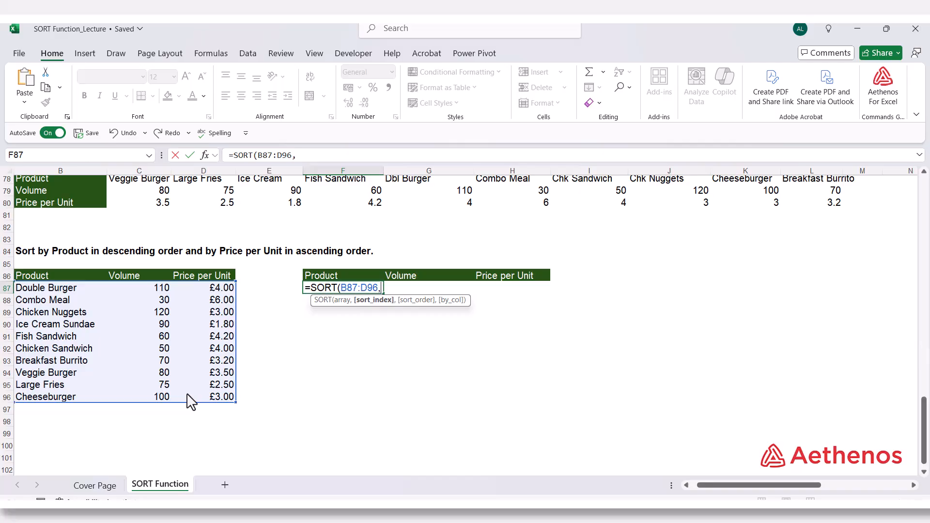
type("{")
type("1,")
type("3")
type(",")
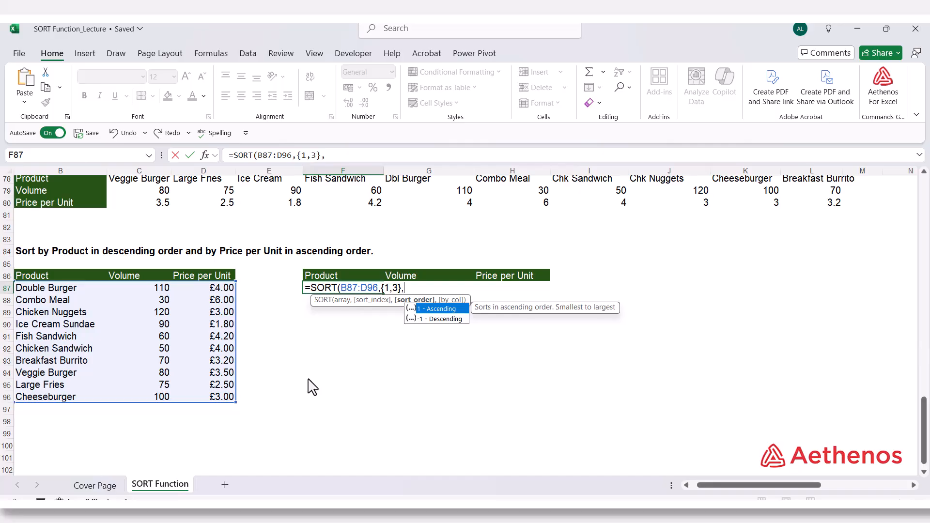
type("{-1")
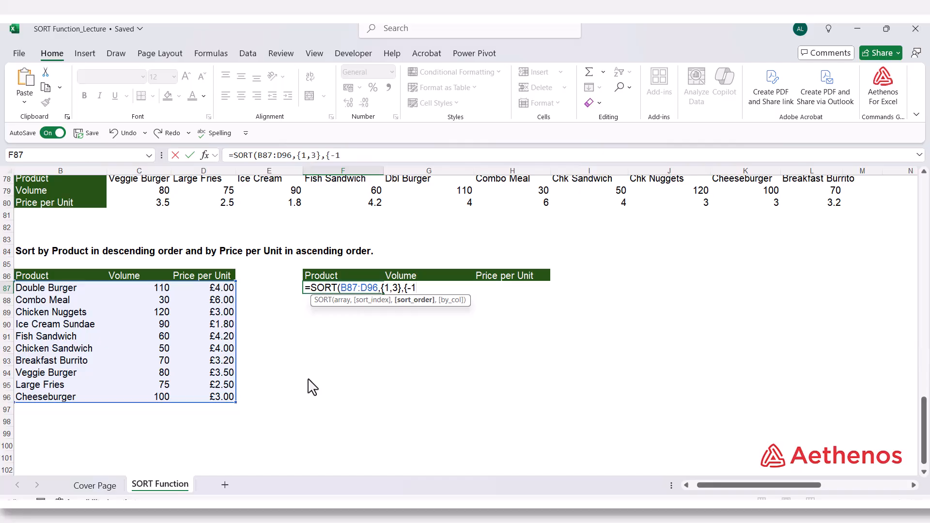
type(",1")
type("}")
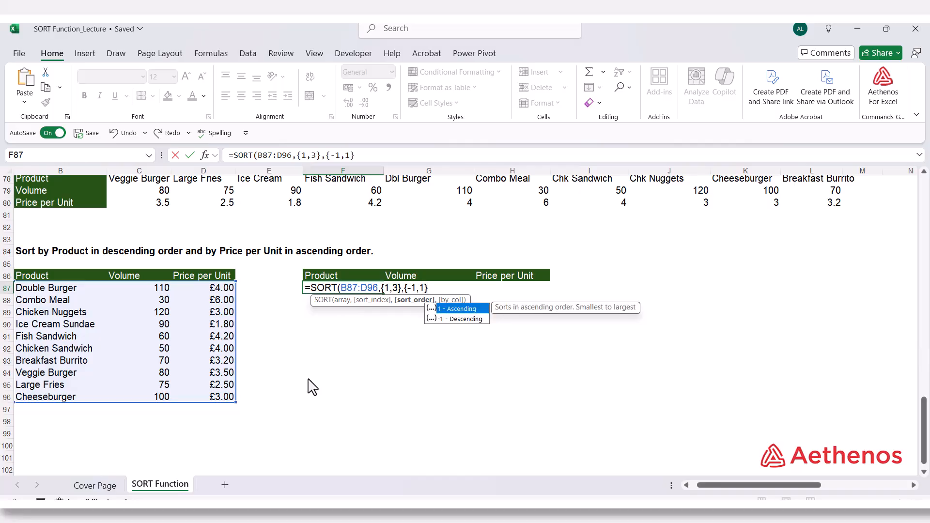
type(",")
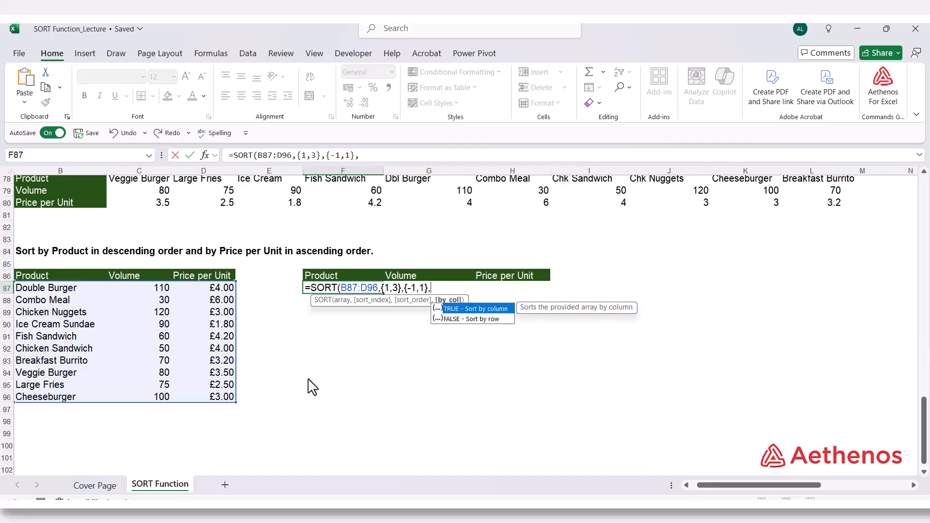
Set by_col to FALSE and complete the F87 formula as =SORT(B87:D96,{1,3},{-1,1},FALSE)
key("Down")
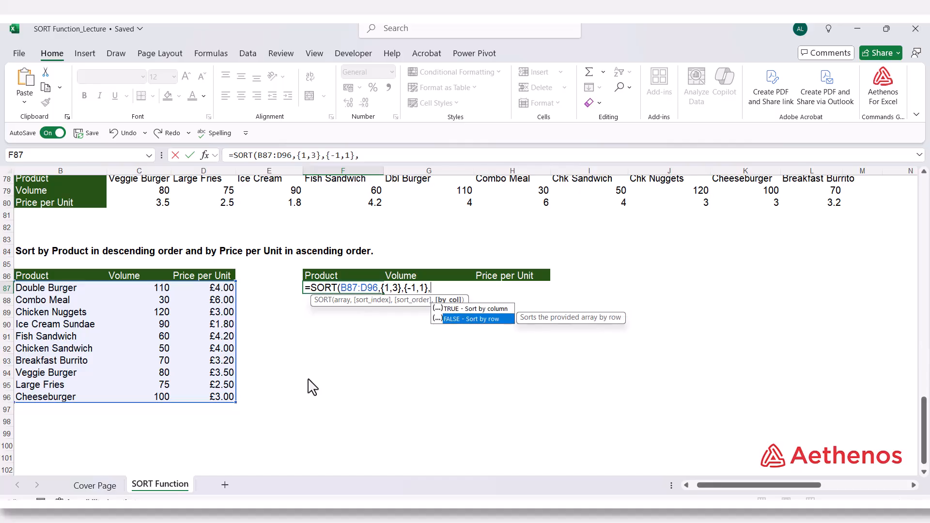
key("Tab")
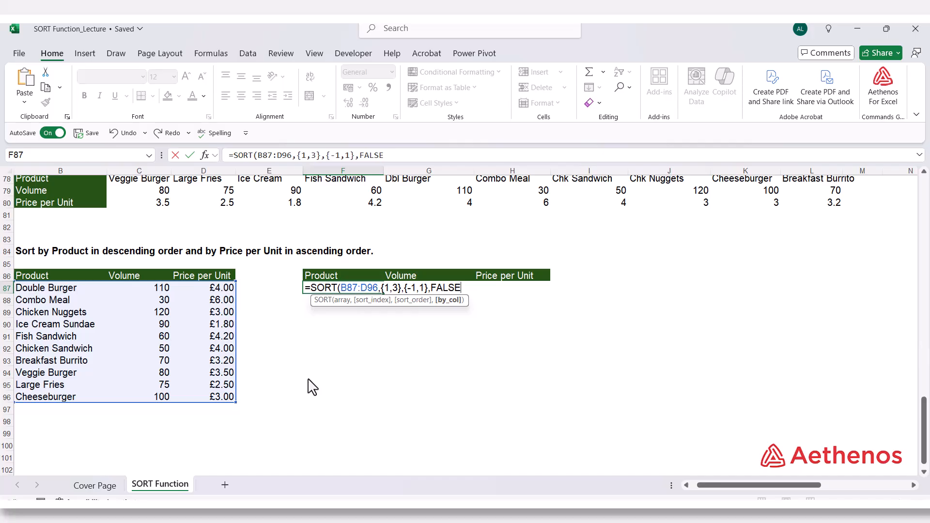
type(")")
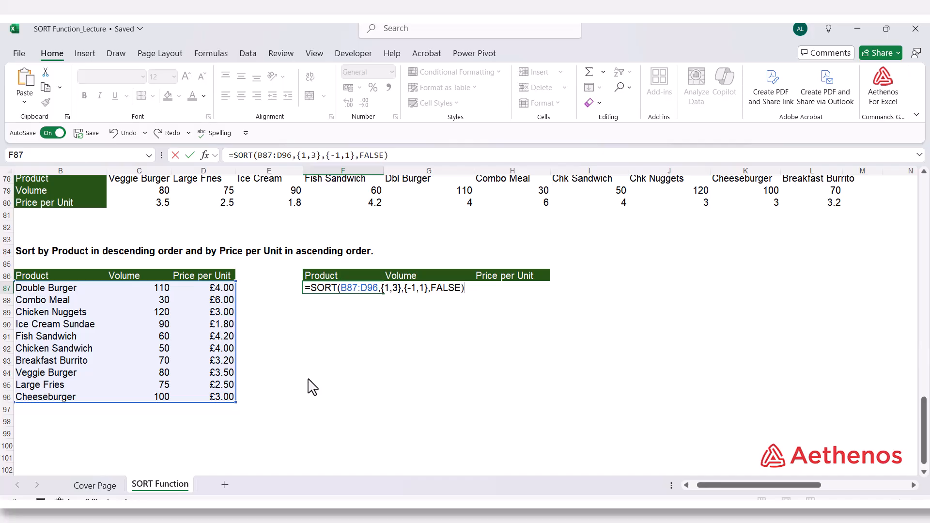
key("Return")
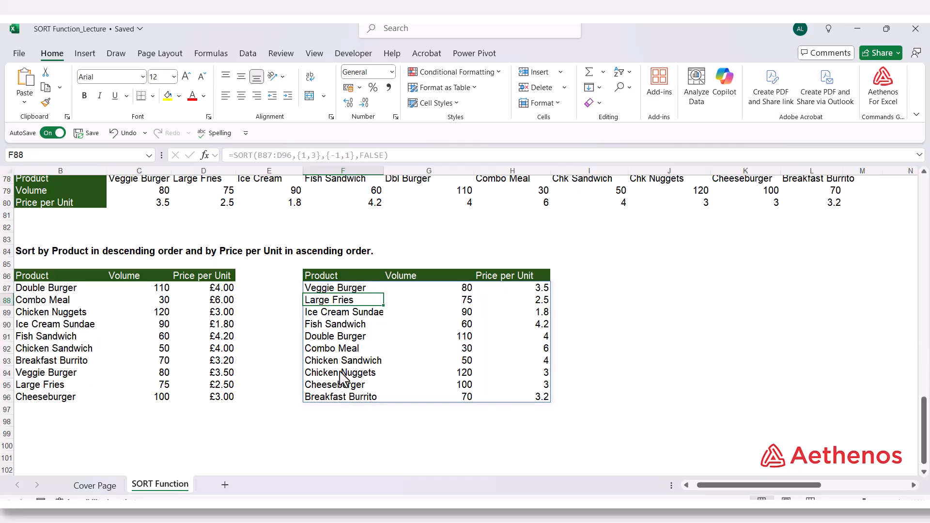
Compare the Product and Price per Unit order in the sorted list F87:H96 with the products in the source table B87:D96
left_click(329, 289)
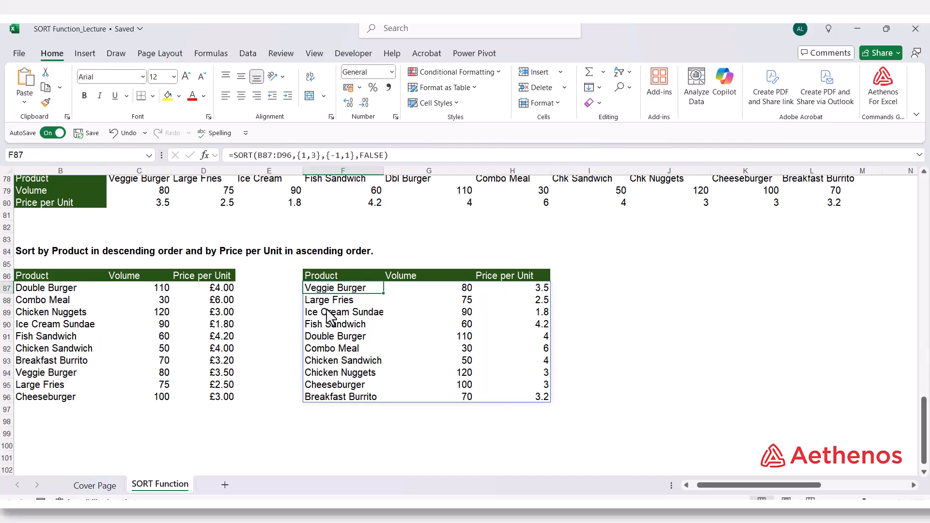
left_click(324, 397)
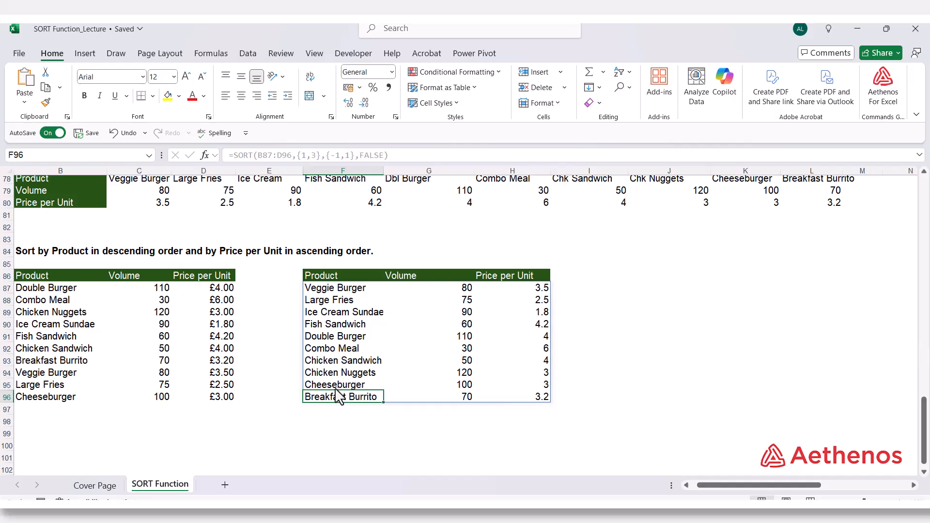
left_click(522, 289)
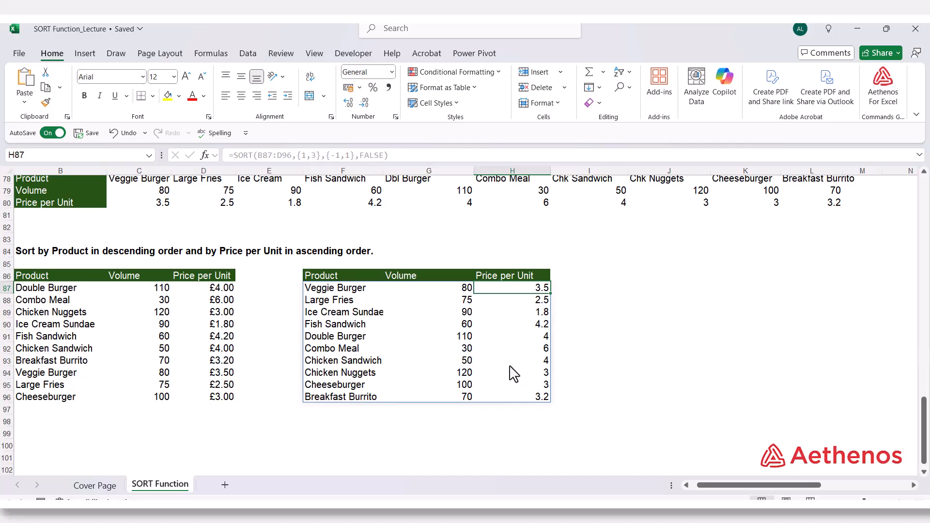
left_click(53, 301)
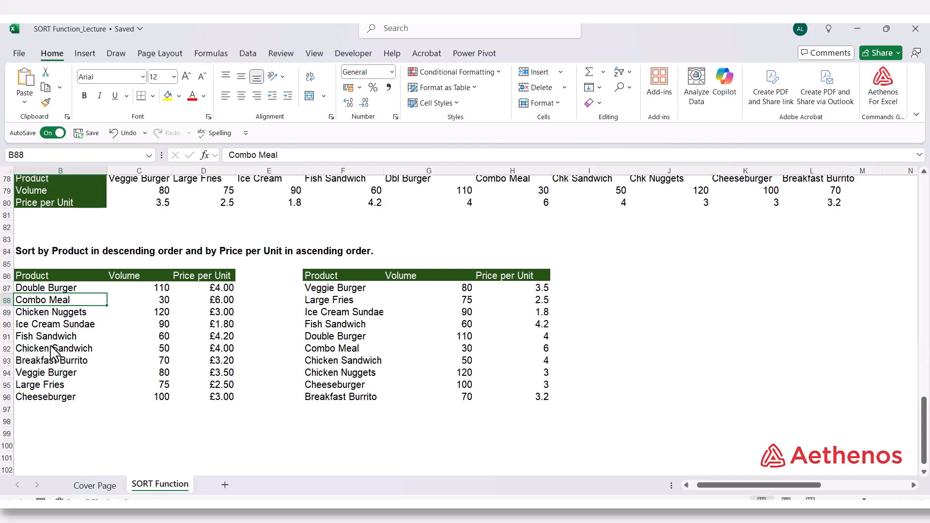
left_click(53, 377)
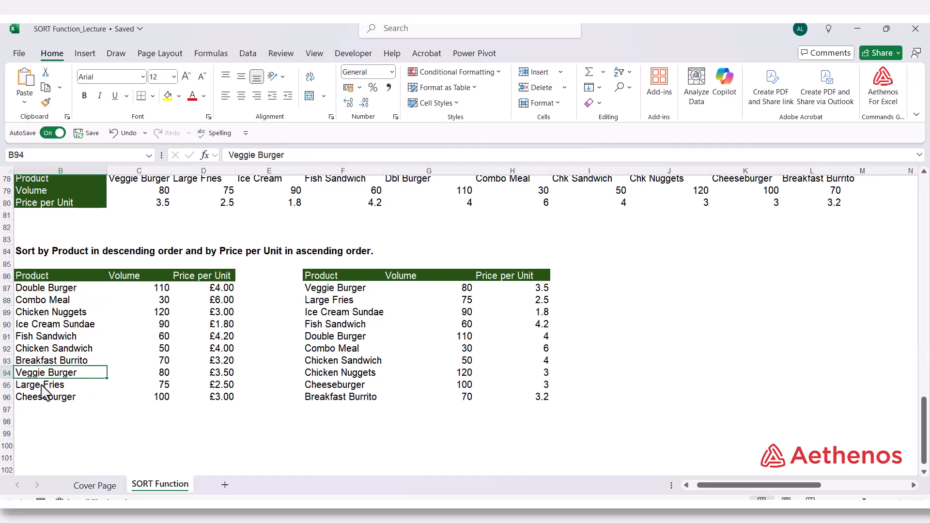
Fill the product name Large Fries from B95 up into B94 to create a duplicate product in the source table
left_click(42, 387)
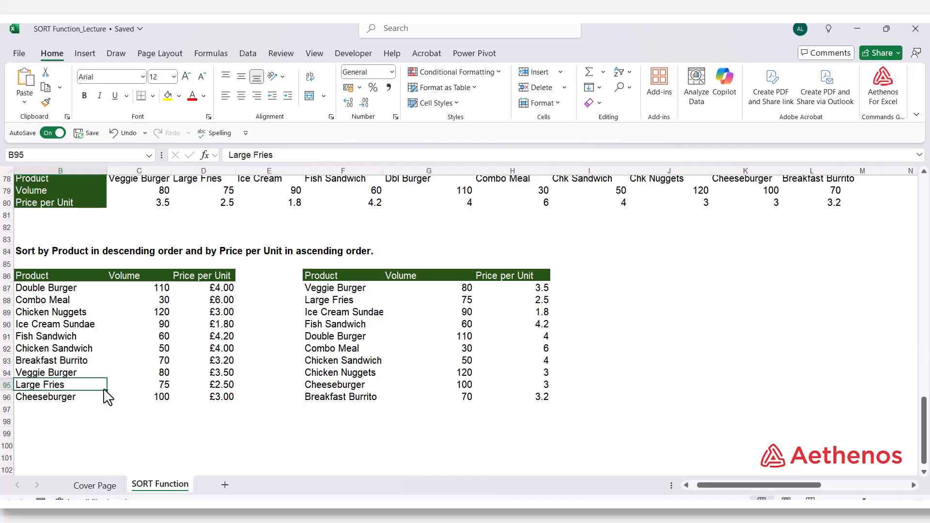
left_click_drag(107, 390, 108, 374)
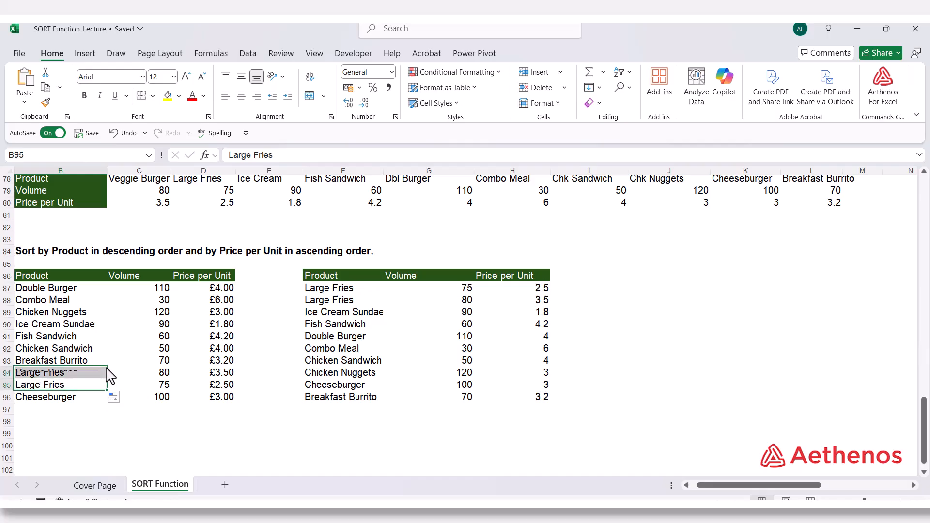
left_click(44, 386)
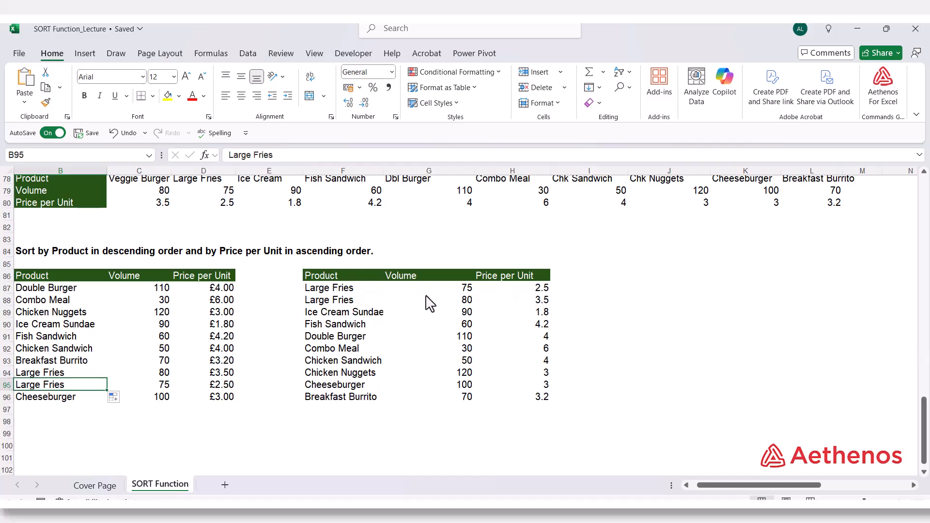
Examine the product names and Price per Unit order of the two Large Fries rows in the sorted list F87:H88
left_click(538, 291)
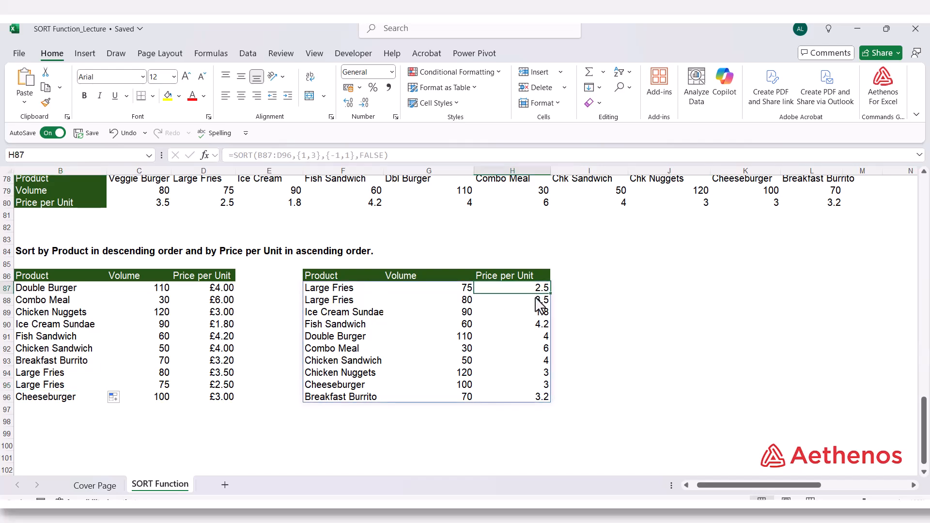
left_click(530, 303)
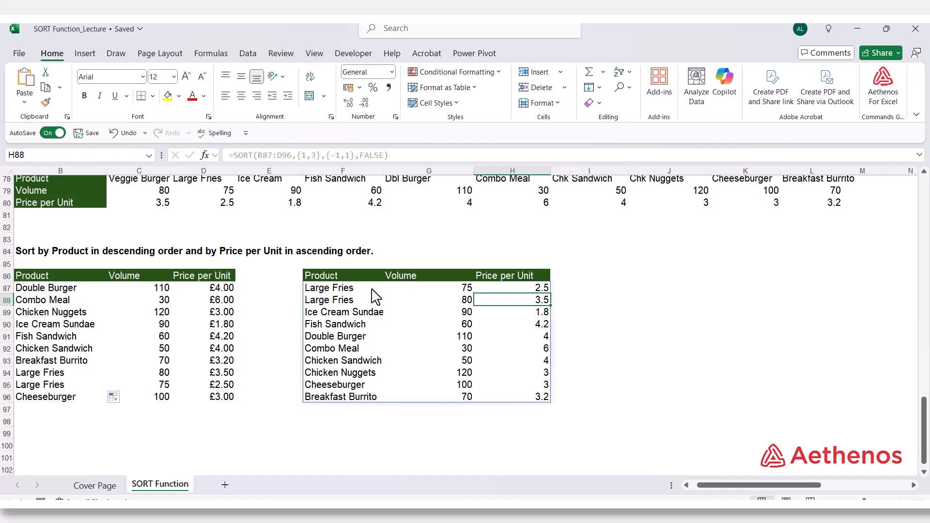
left_click_drag(353, 290, 353, 302)
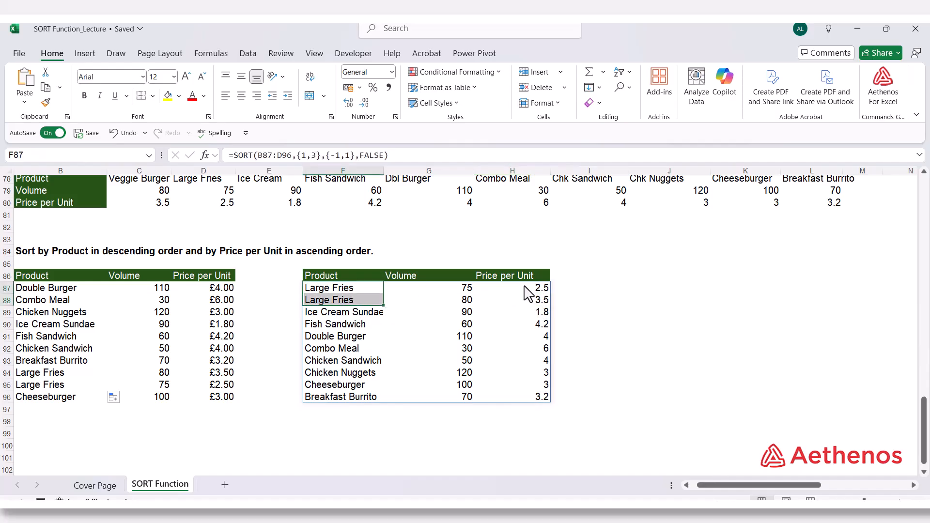
mouse_move(526, 289)
left_mouse_down()
mouse_move(529, 306)
mouse_move(524, 298)
left_mouse_up()
left_click(609, 301)
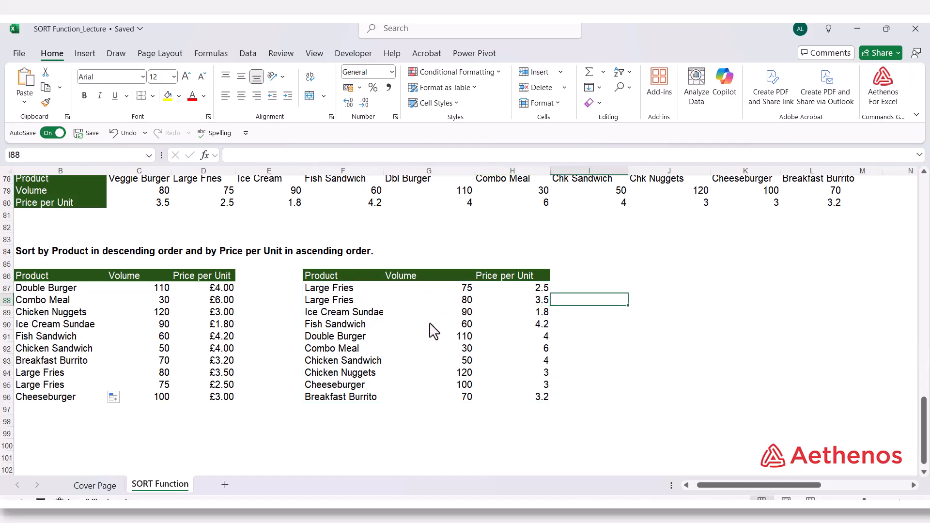
left_click(341, 288)
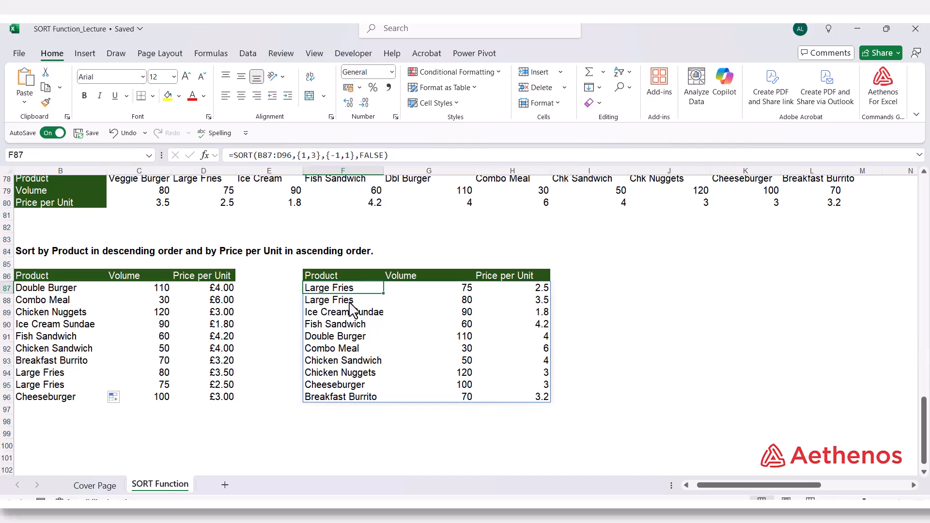
left_click(354, 304)
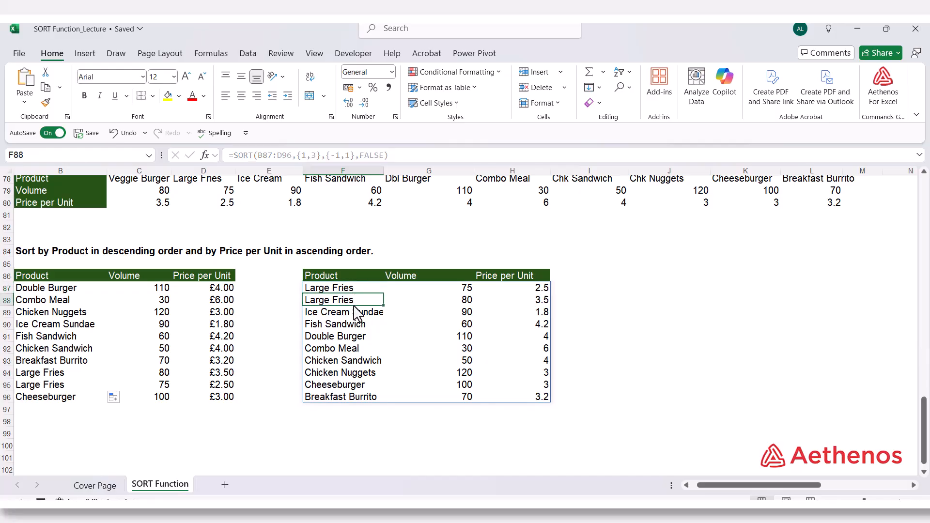